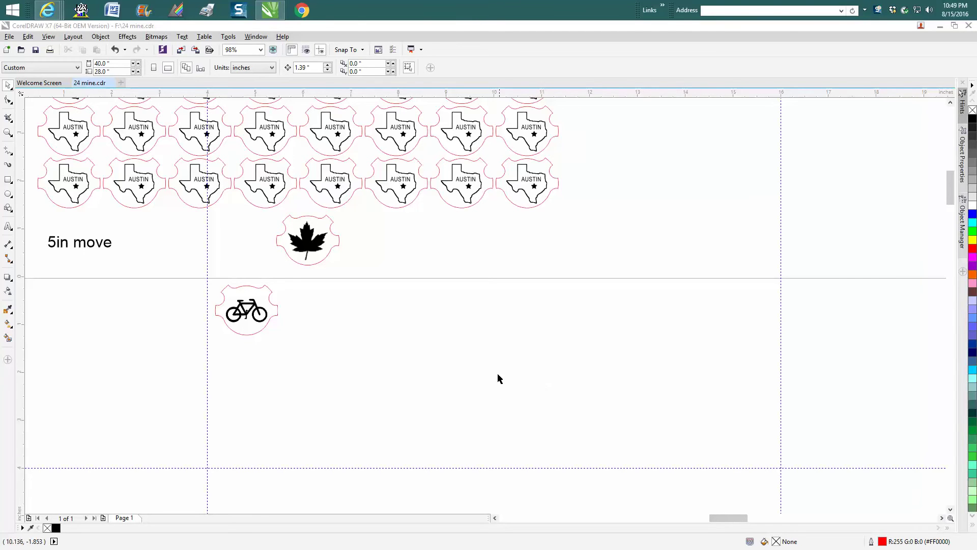
- Zoom around to inspect the bicycle pendant photo, the Austin tags and the maple leaf
click(494, 519)
click(494, 518)
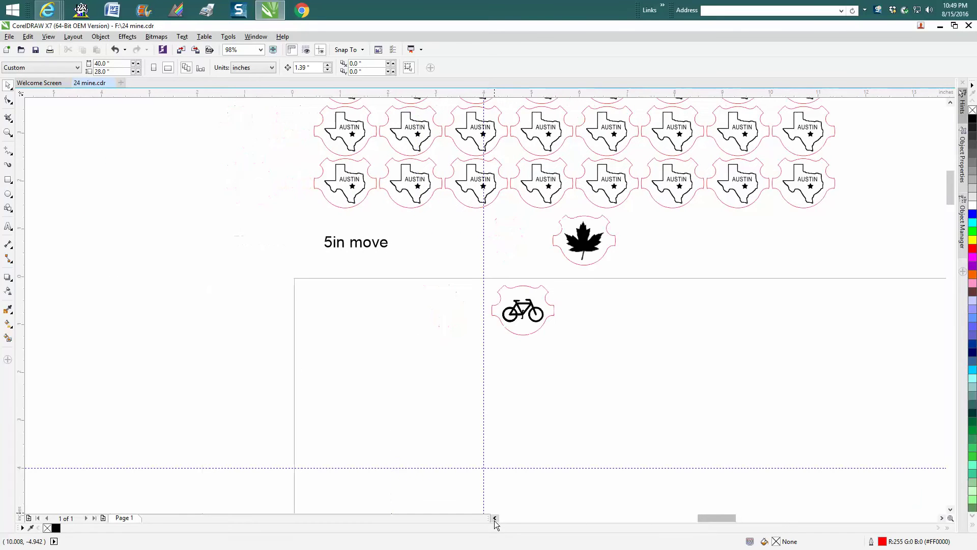
scroll(489, 435, down, 3)
scroll(491, 430, down, 2)
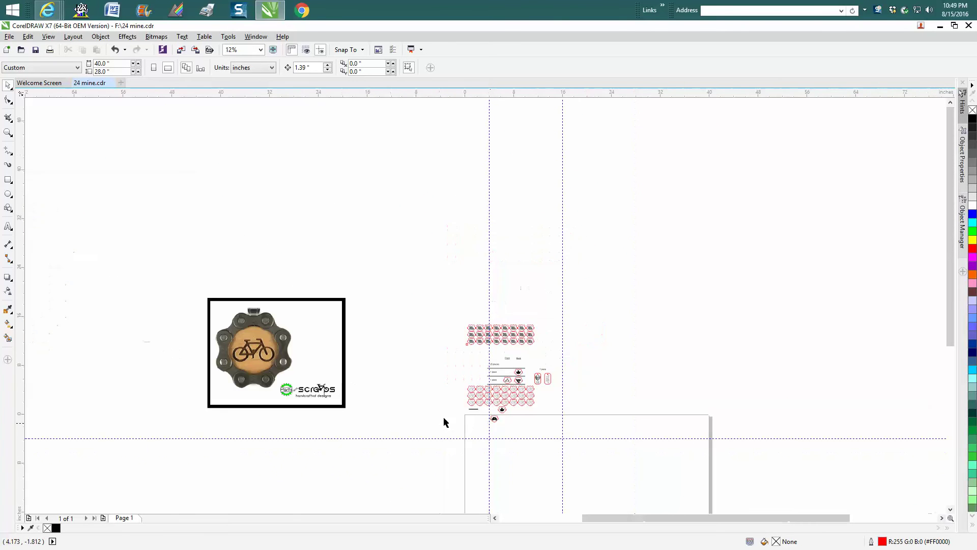
click(10, 135)
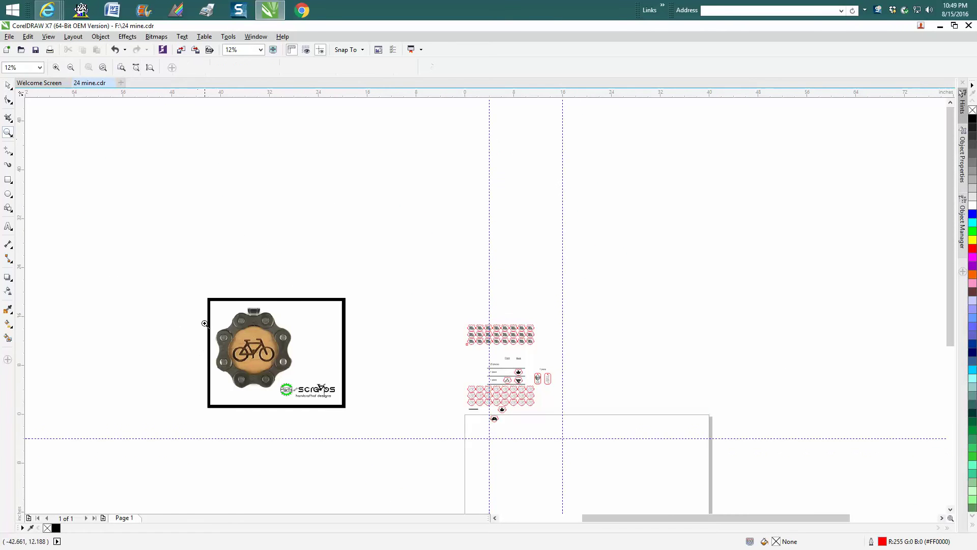
drag(197, 292, 365, 425)
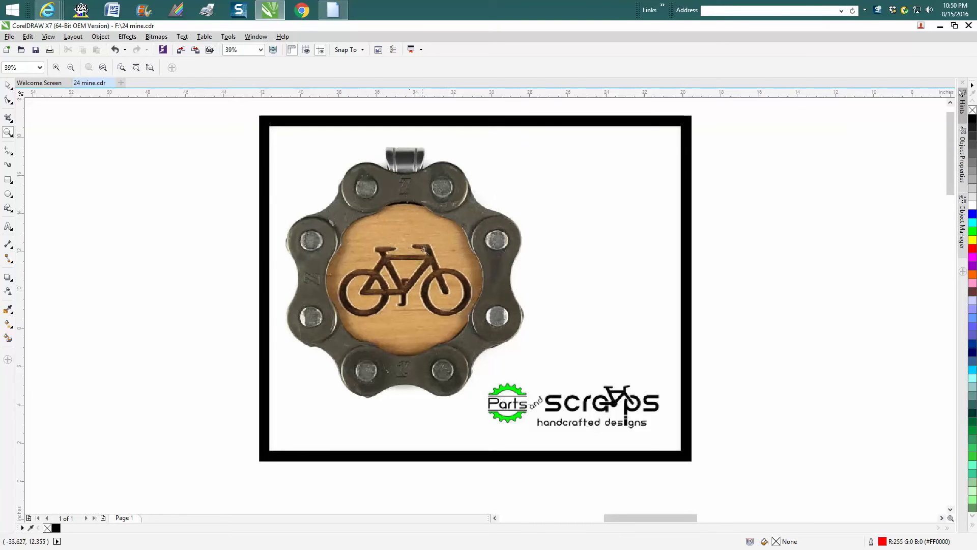
right_click(416, 274)
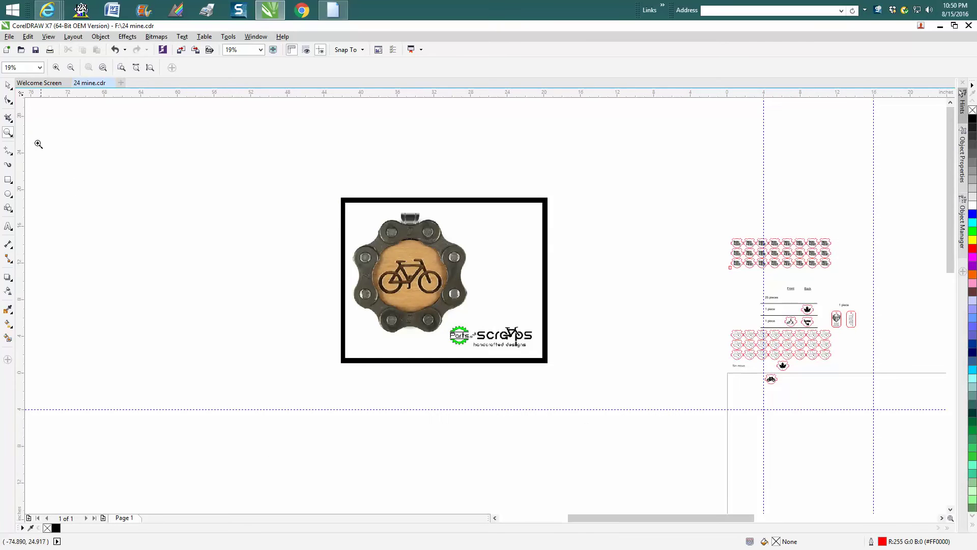
drag(717, 325, 851, 407)
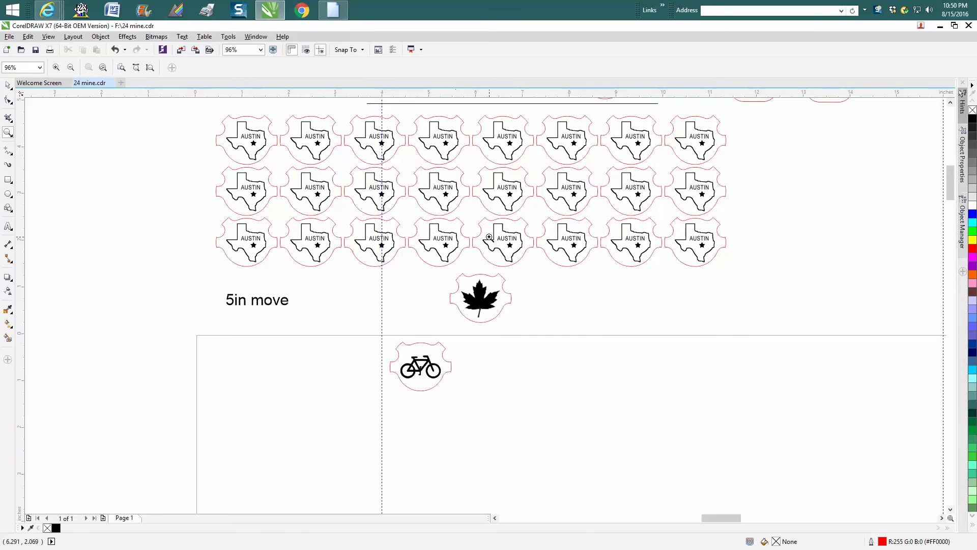
scroll(60, 141, down, 2)
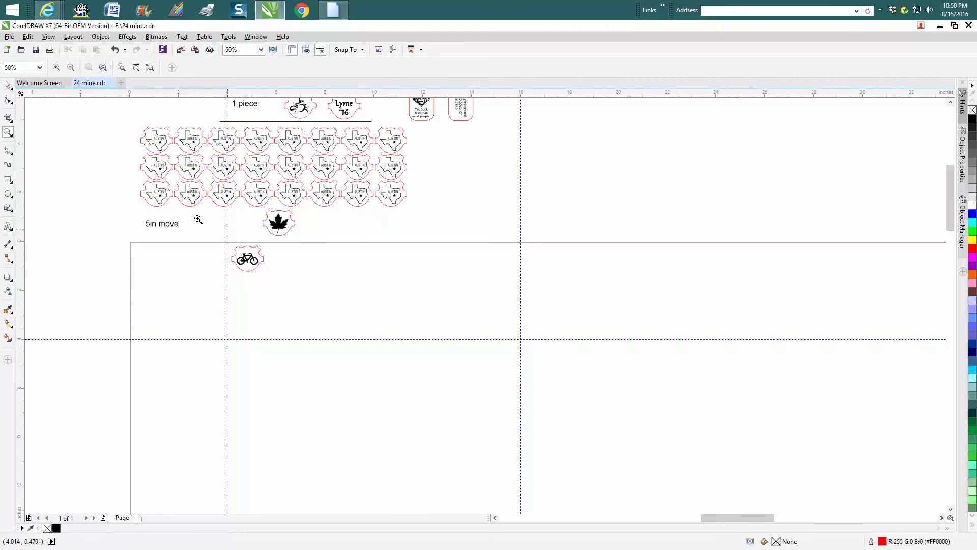
click(8, 87)
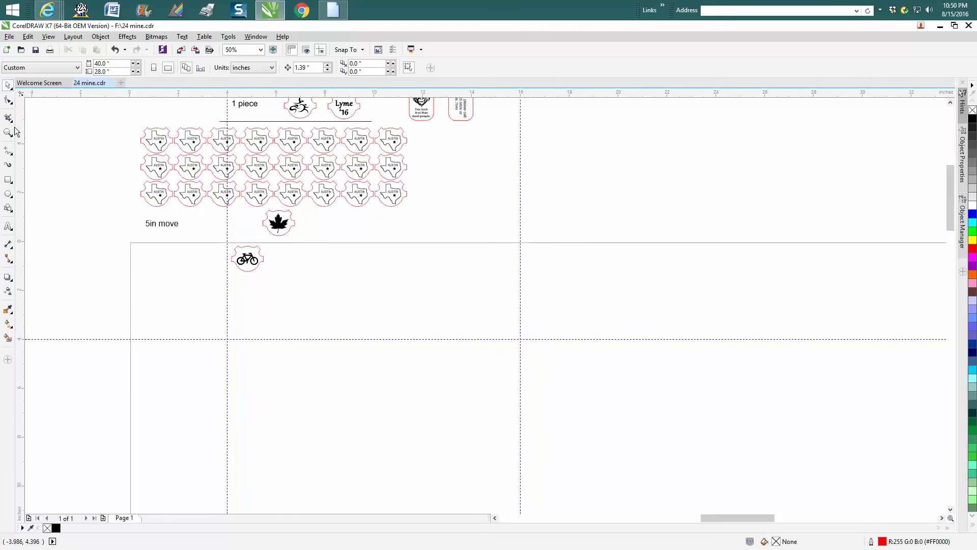
click(8, 132)
drag(219, 223, 451, 327)
right_click(106, 229)
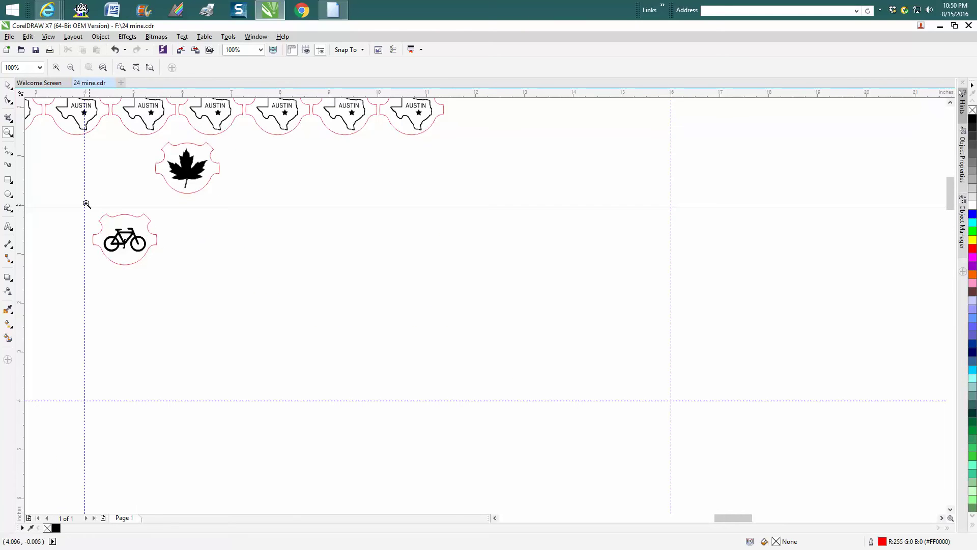
- Select the bicycle tag and duplicate it rightward with Ctrl+D into a row of eight
click(8, 86)
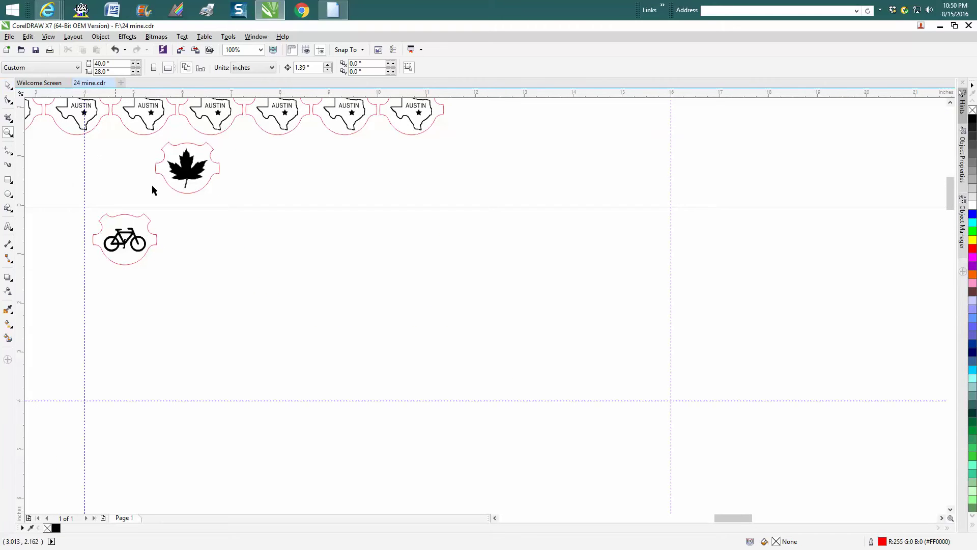
click(133, 217)
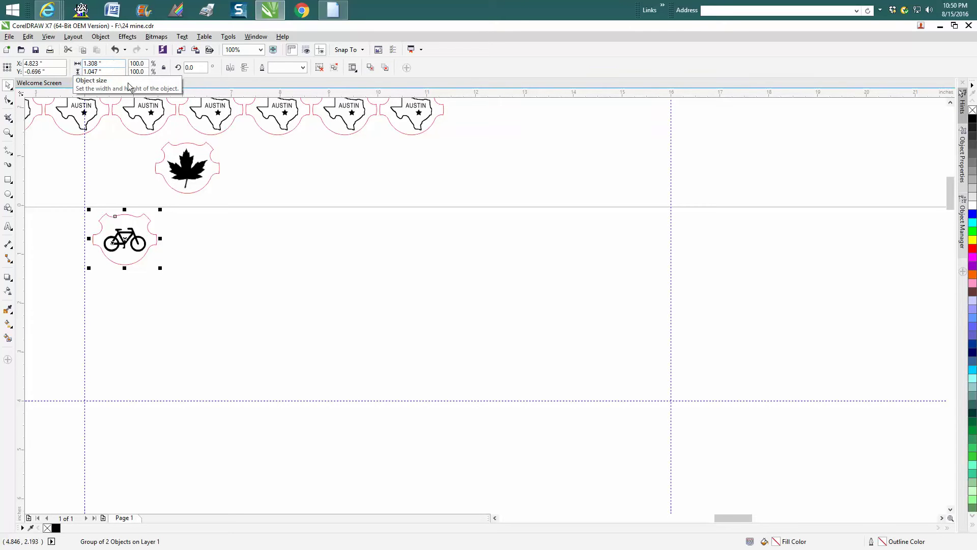
click(234, 163)
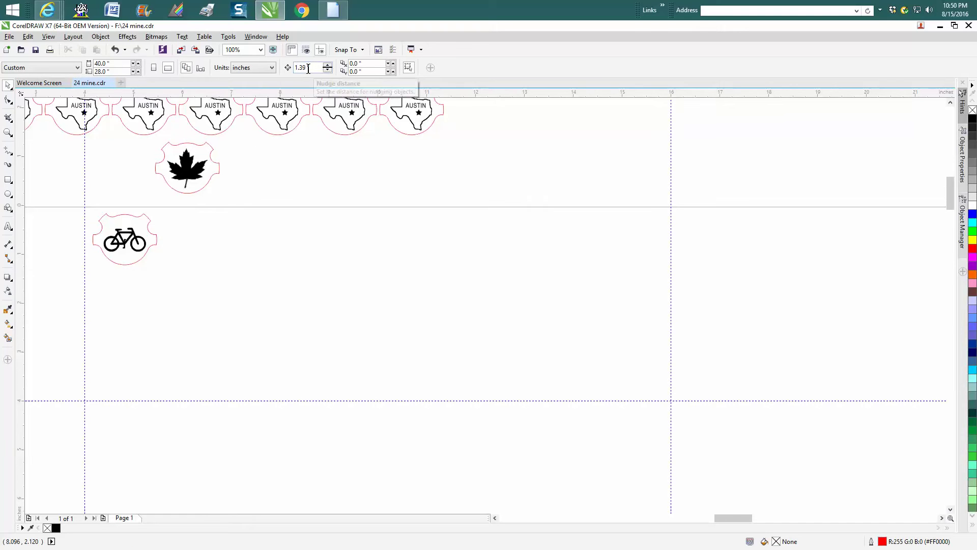
click(155, 237)
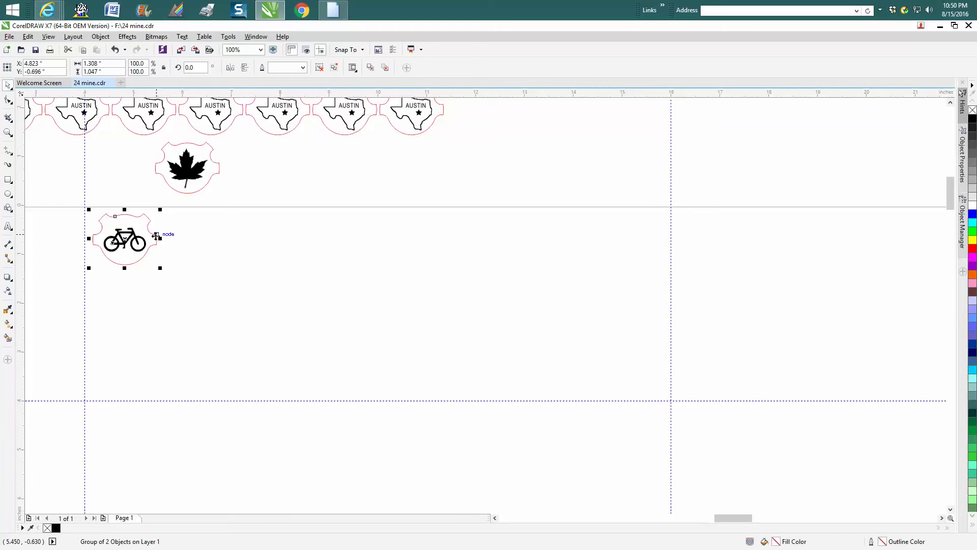
click(155, 236)
key(ctrl+d)
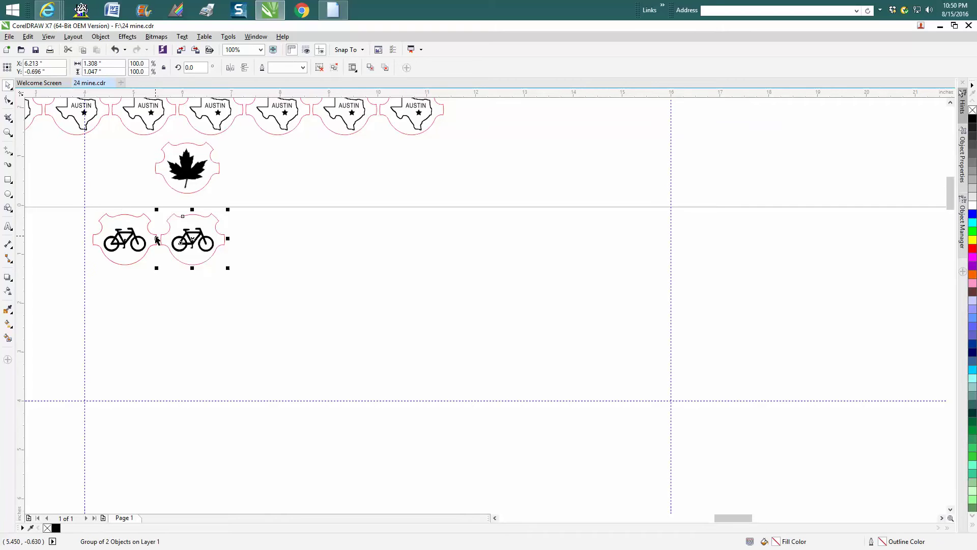
key(ctrl+d)
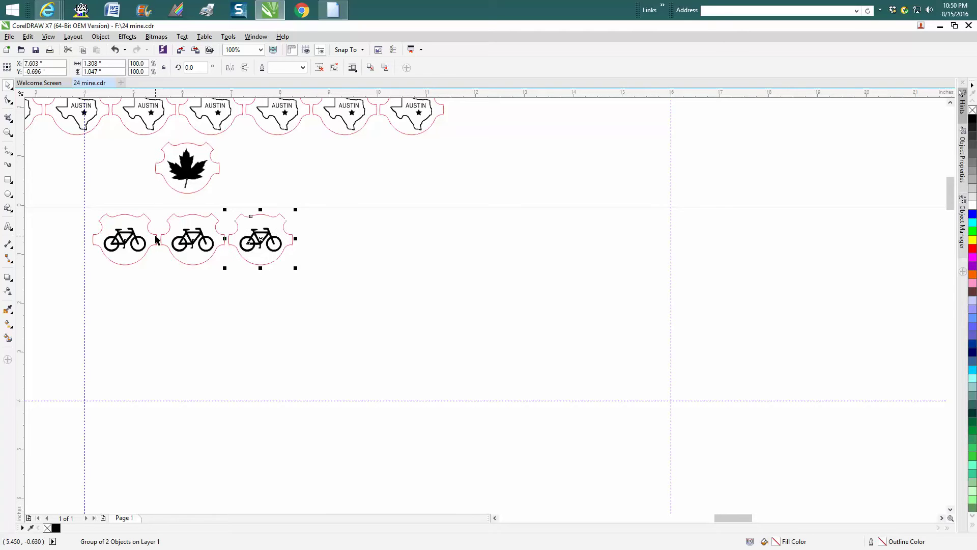
key(ctrl+d)
key(ctrl+d)
key(ctrl+d)
key(ctrl+d)
key(ctrl+d)
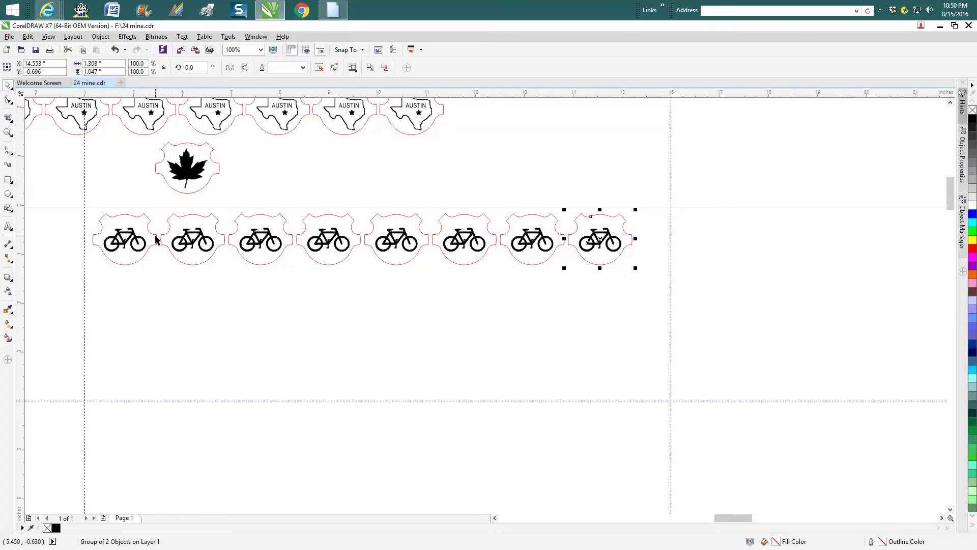
click(105, 219)
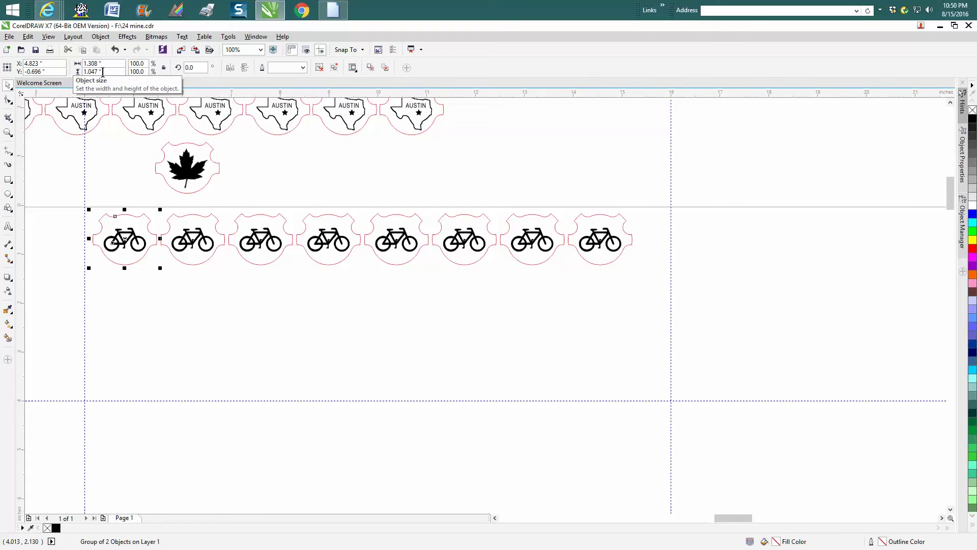
- Set the nudge distance to 1.09" and duplicate the bicycle row down into three rows
click(279, 147)
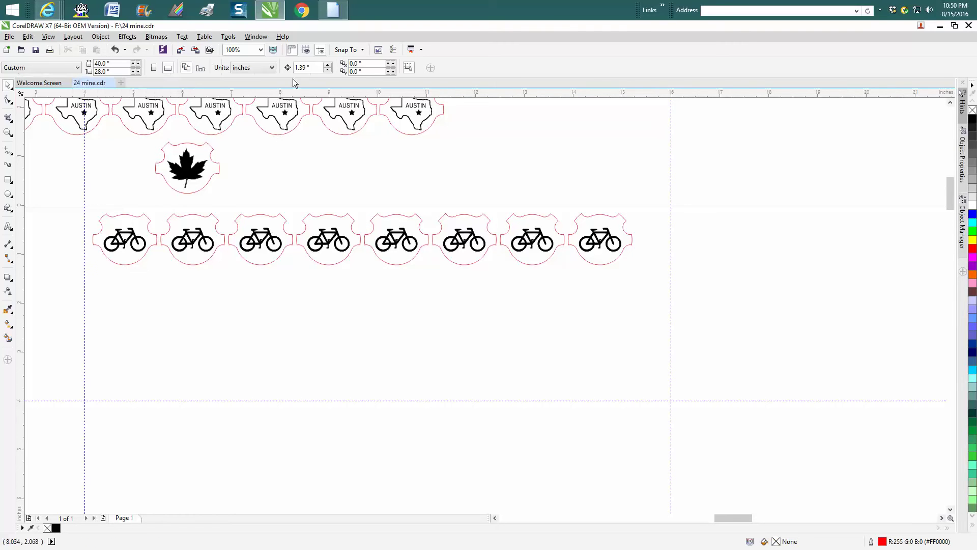
click(312, 67)
text(1.09)
key(Return)
drag(86, 199, 685, 305)
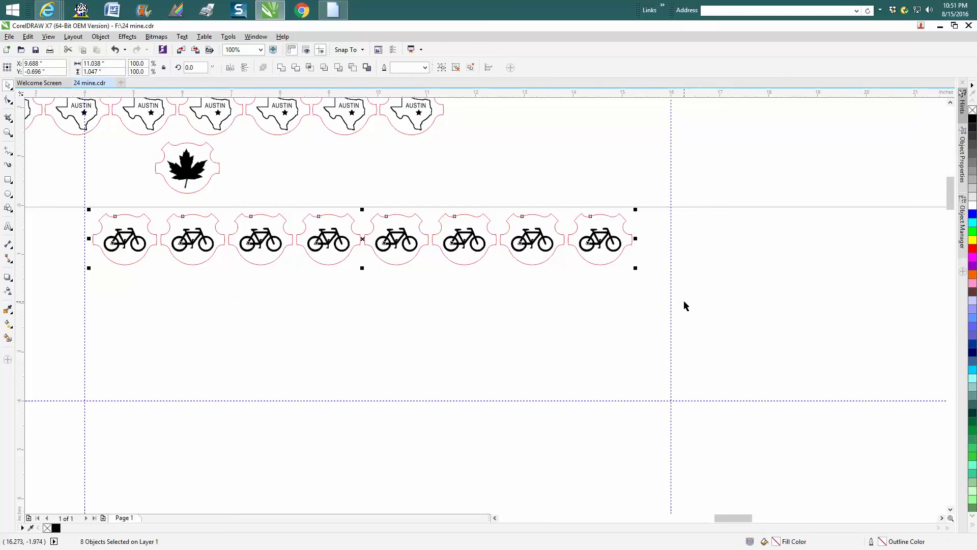
key(KP_Add)
key(Down)
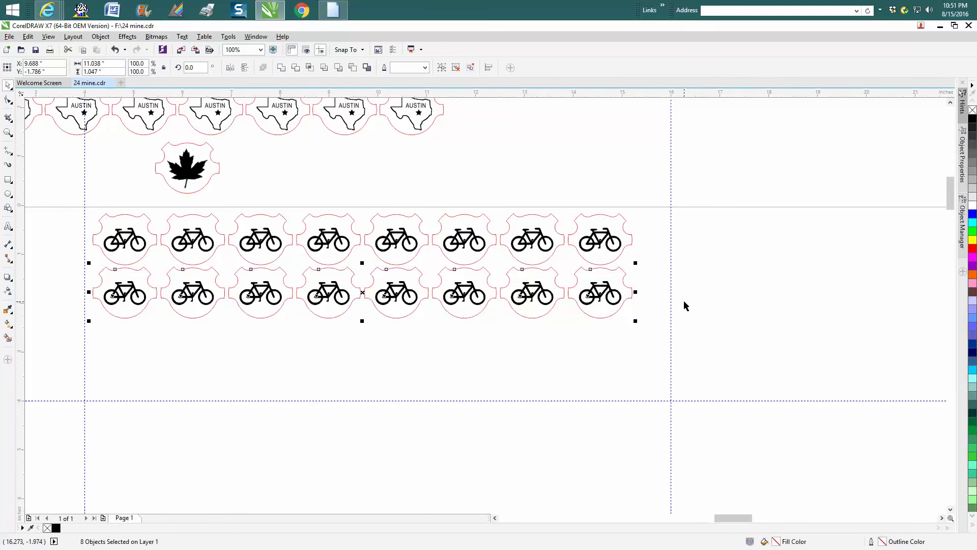
key(KP_Add)
key(Down)
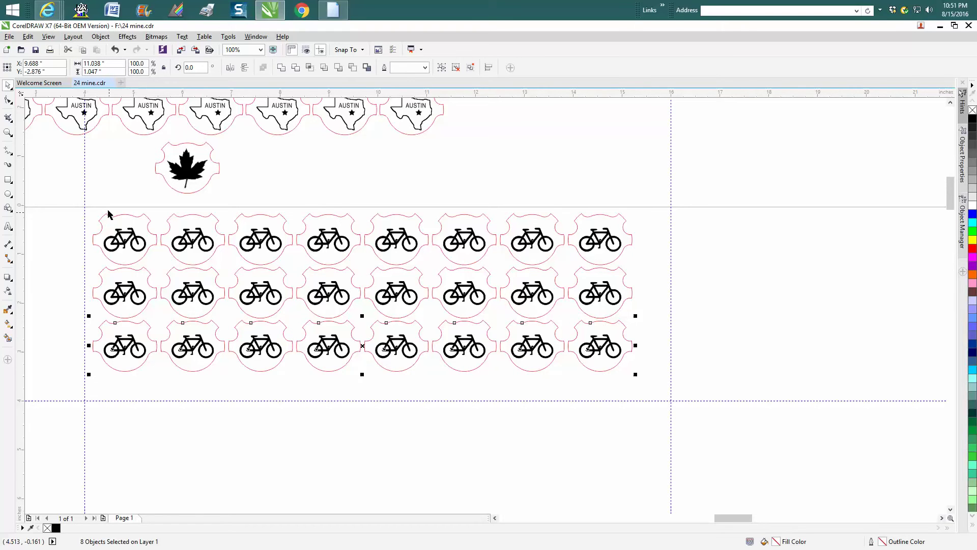
- Place a vertical guideline and shift the 24-tag bicycle grid slightly right and down
drag(19, 194, 85, 401)
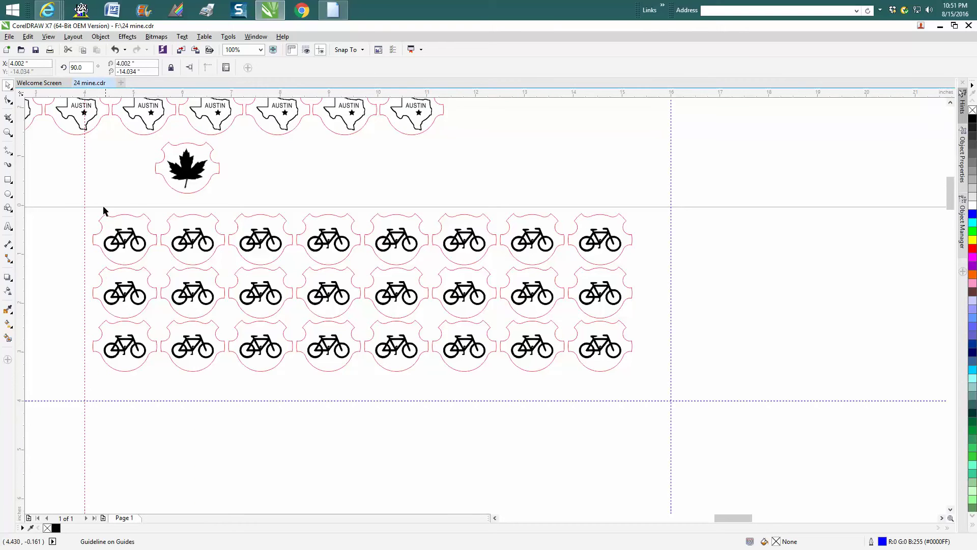
drag(92, 175, 646, 394)
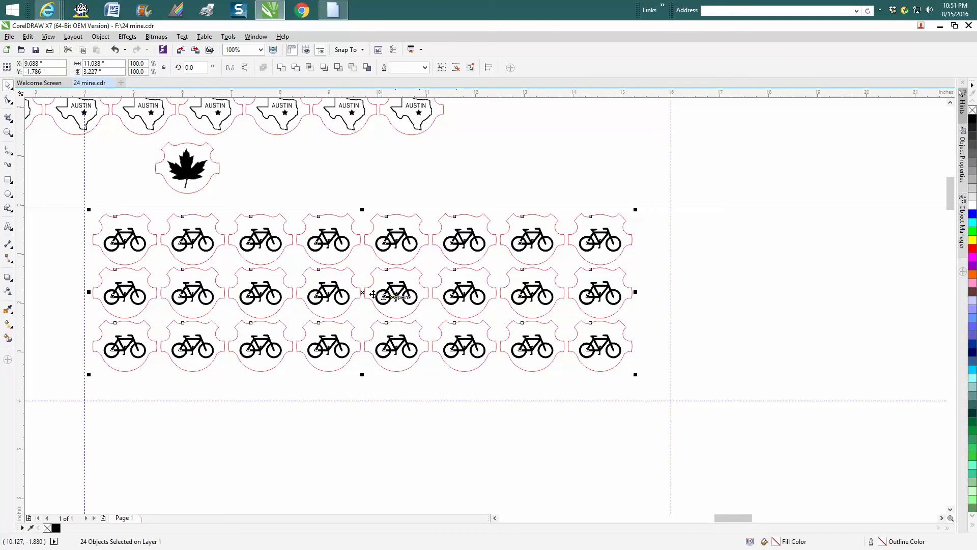
drag(366, 296, 369, 299)
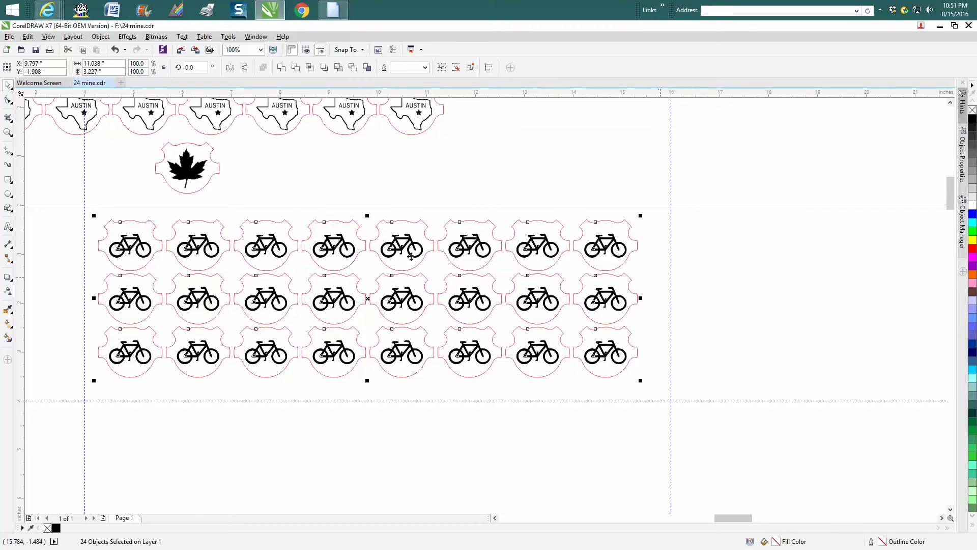
click(153, 196)
- Draw a small marker rectangle below the bicycle grid and group it with all the badges
scroll(319, 190, down, 3)
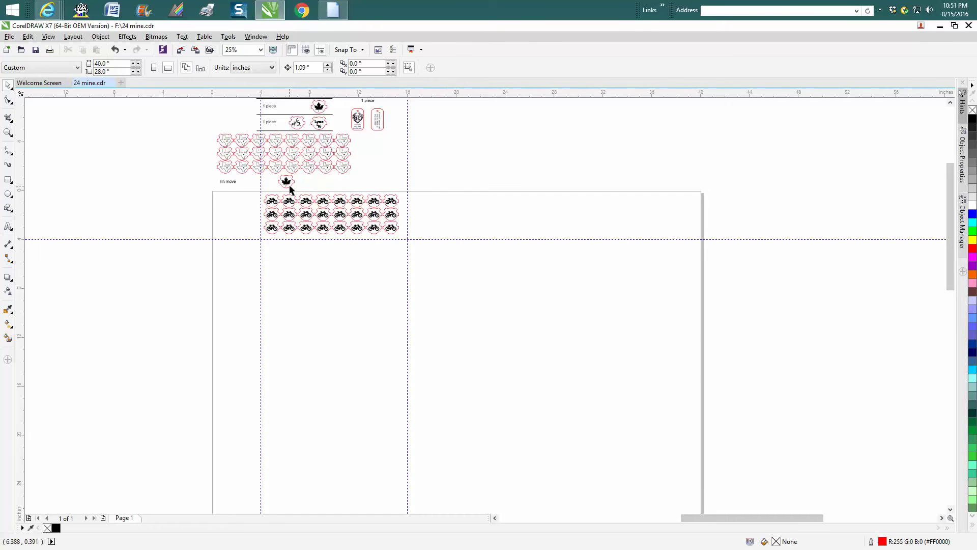
click(290, 187)
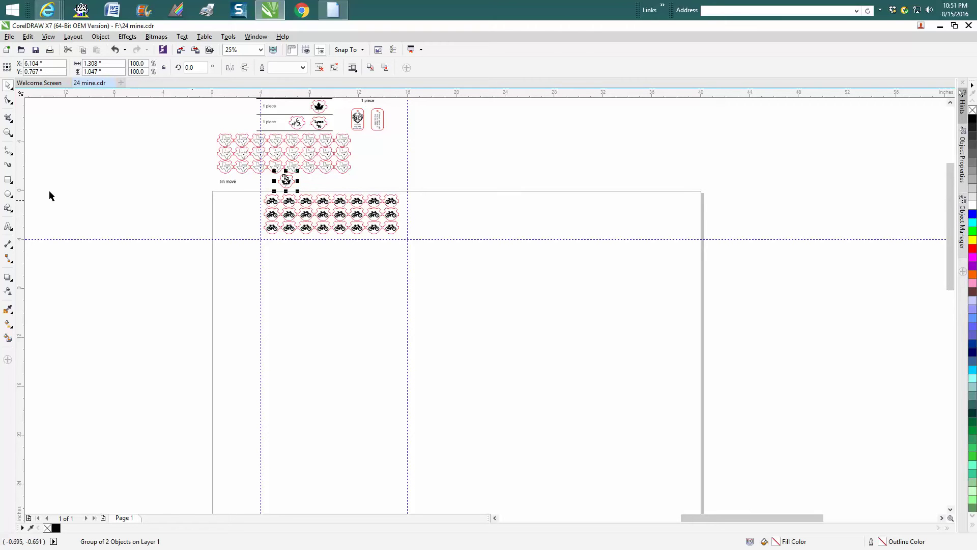
click(11, 135)
click(11, 154)
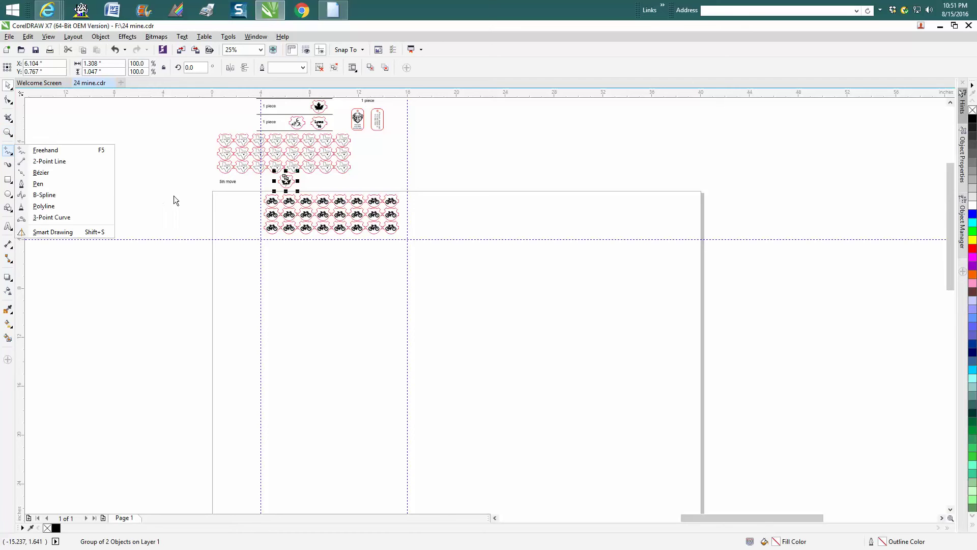
click(11, 133)
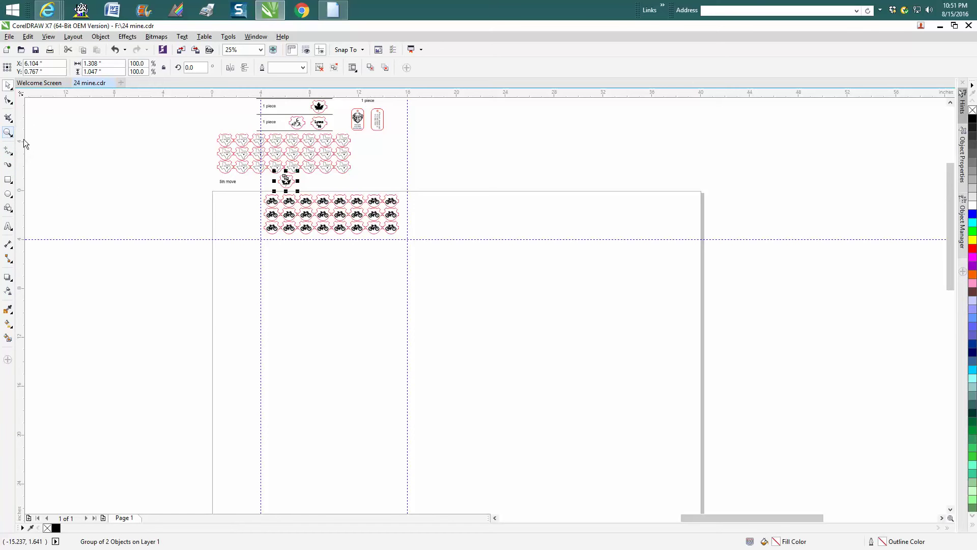
drag(250, 186, 458, 264)
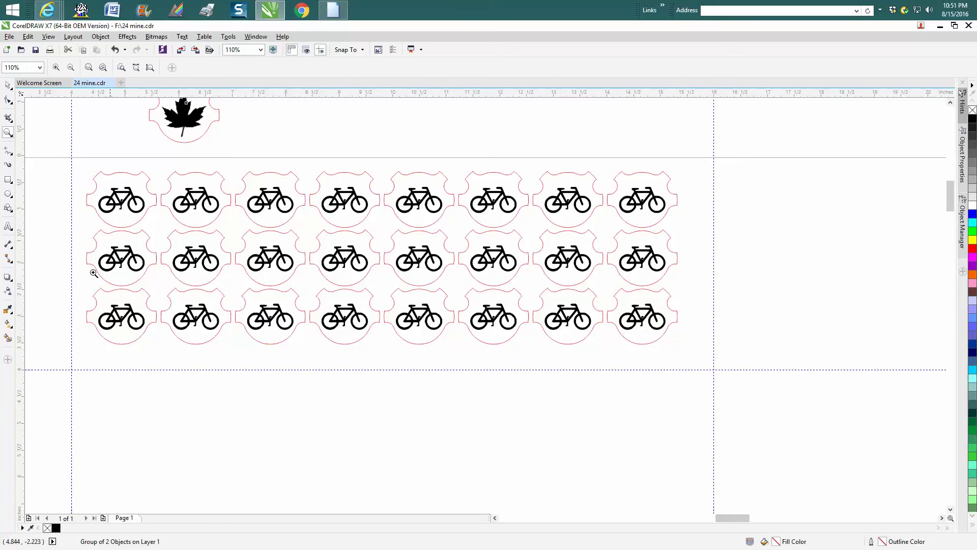
click(9, 179)
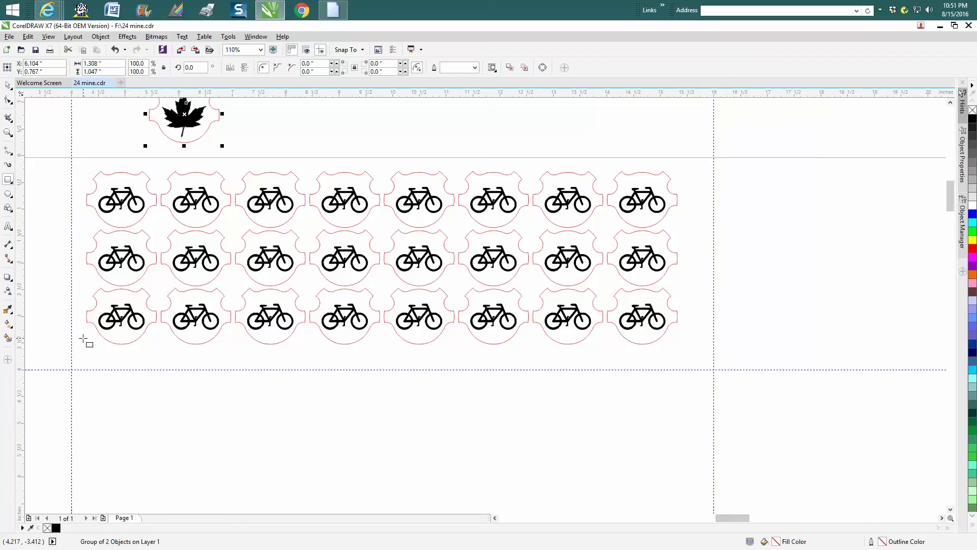
drag(81, 340, 93, 362)
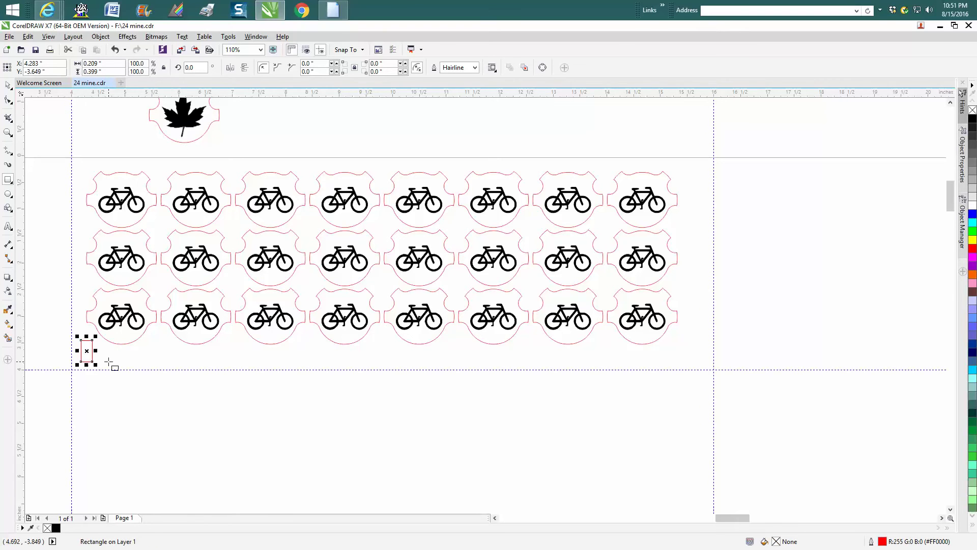
click(8, 85)
drag(64, 148, 711, 384)
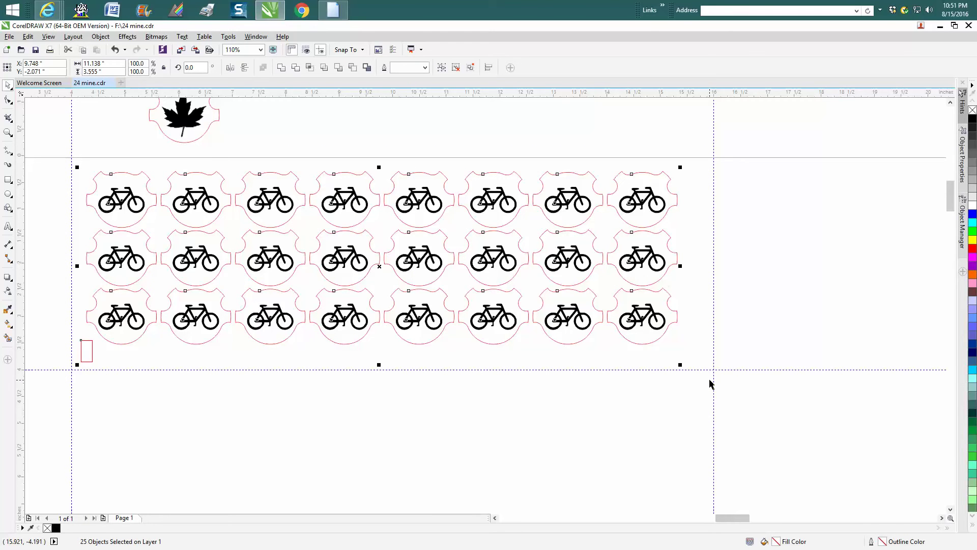
key(ctrl+g)
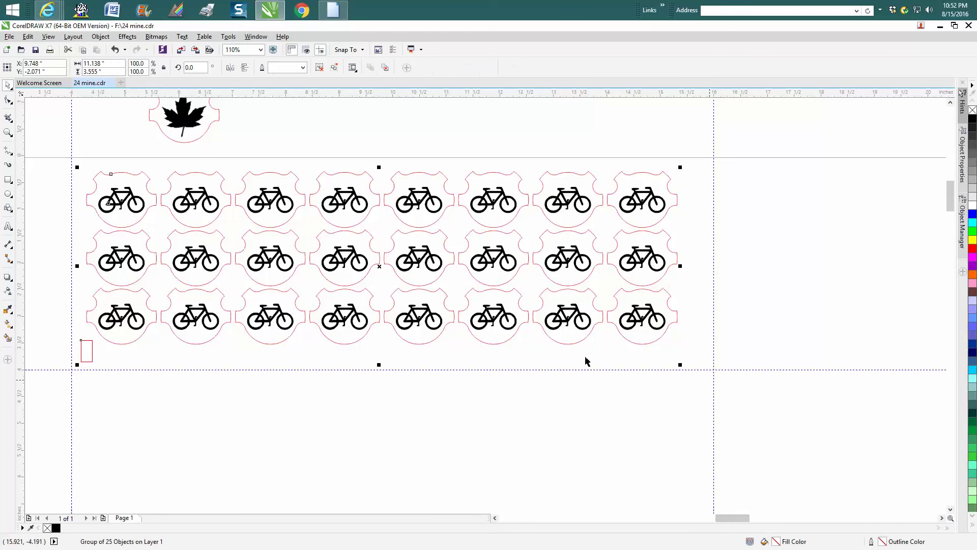
- Move the maple-leaf badge onto the first bicycle badge, snapping it exactly to its outline
click(196, 126)
drag(186, 115, 122, 202)
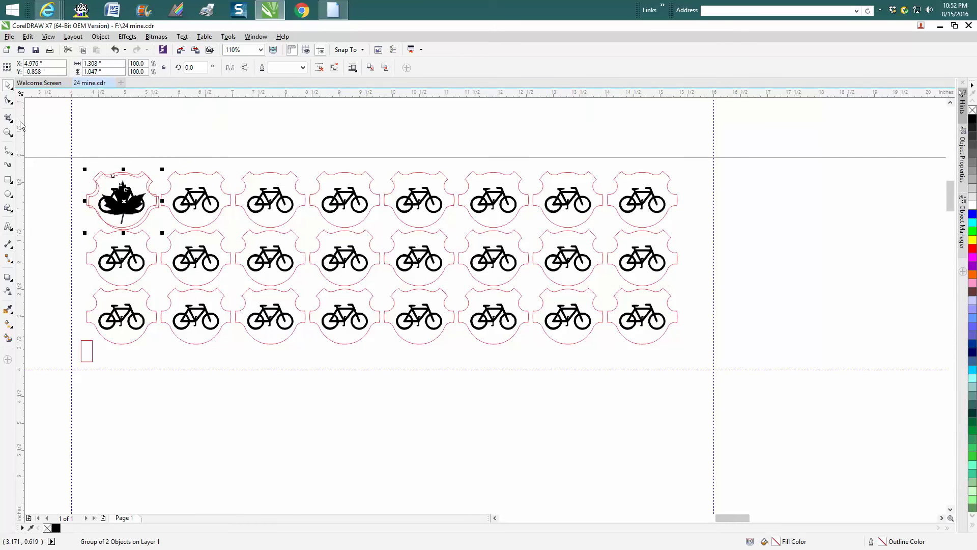
click(9, 132)
drag(83, 161, 156, 246)
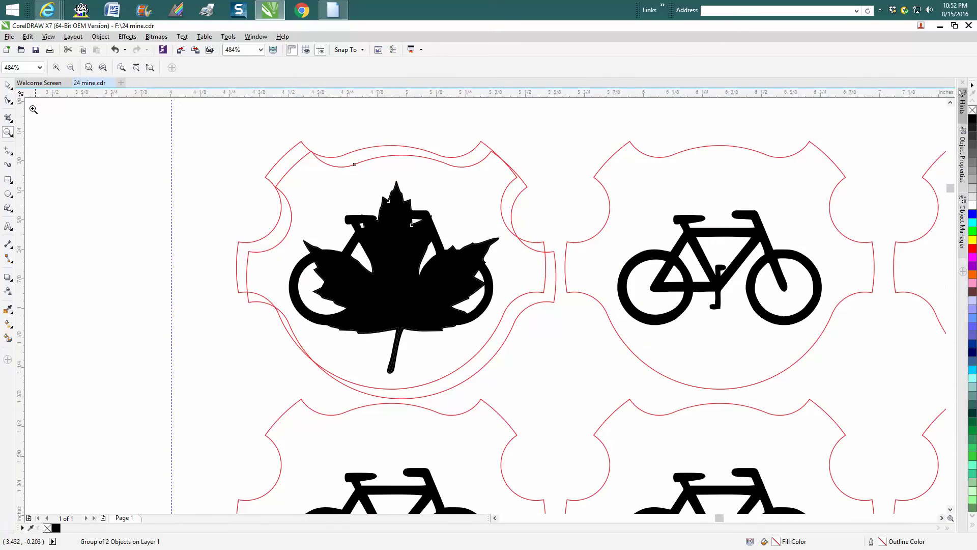
click(8, 85)
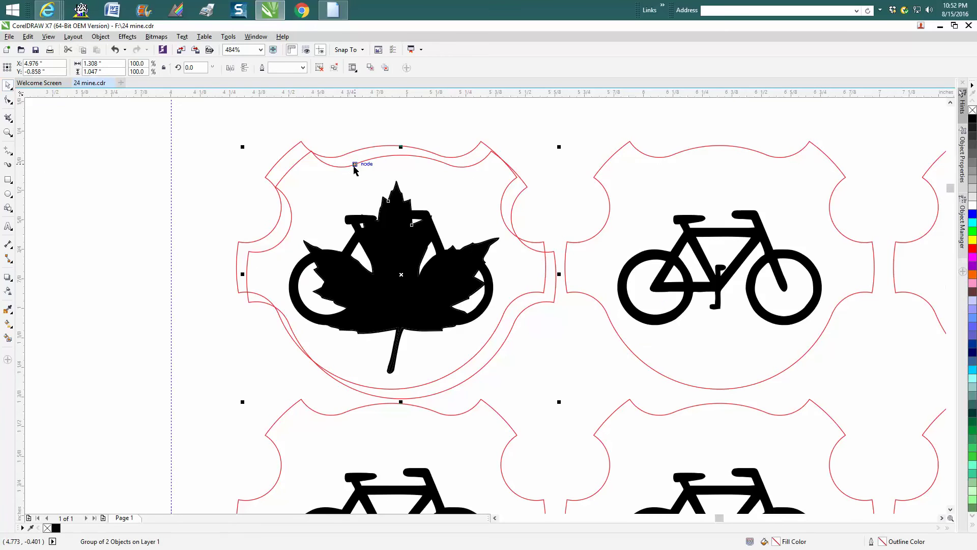
drag(356, 169, 343, 162)
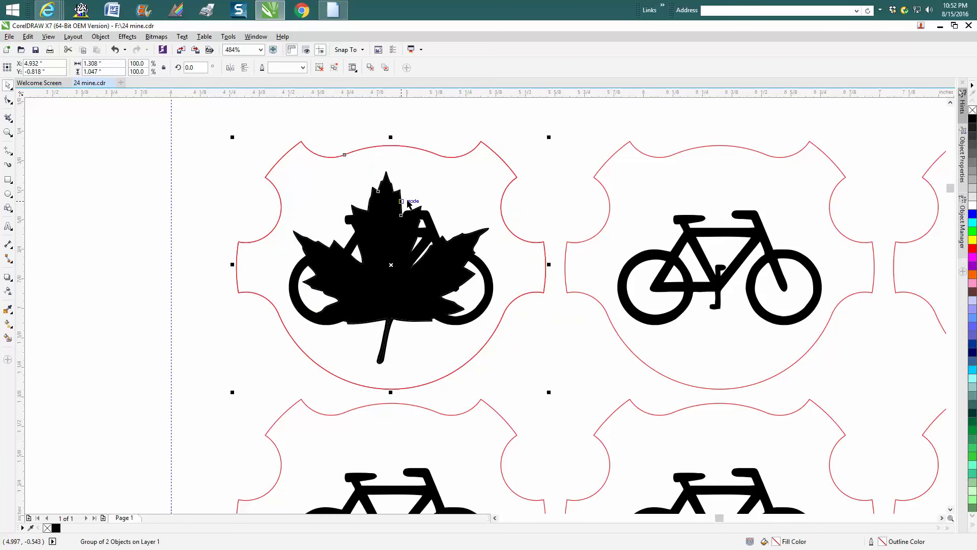
scroll(410, 199, down, 2)
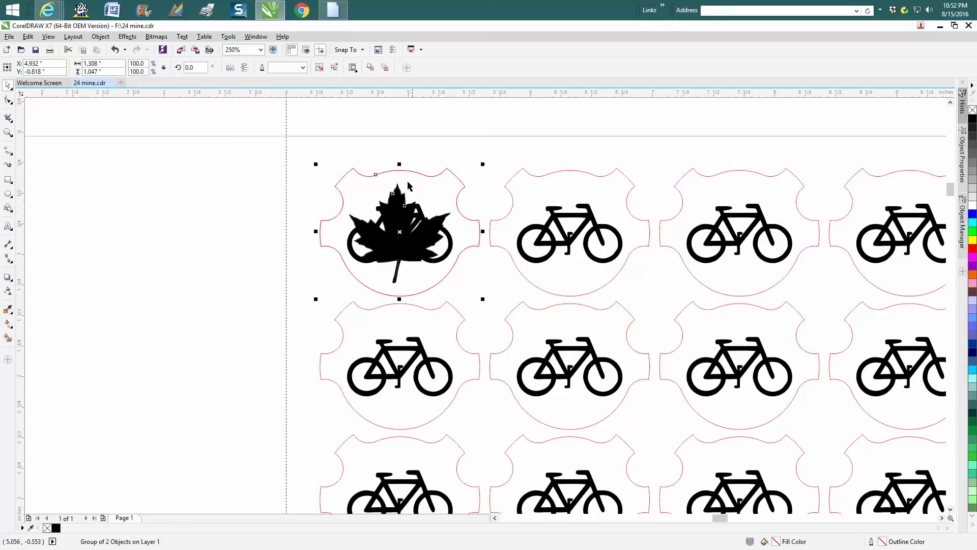
- Set the nudge distance to 1.39" and duplicate the maple-leaf badge rightward along the top row
click(390, 139)
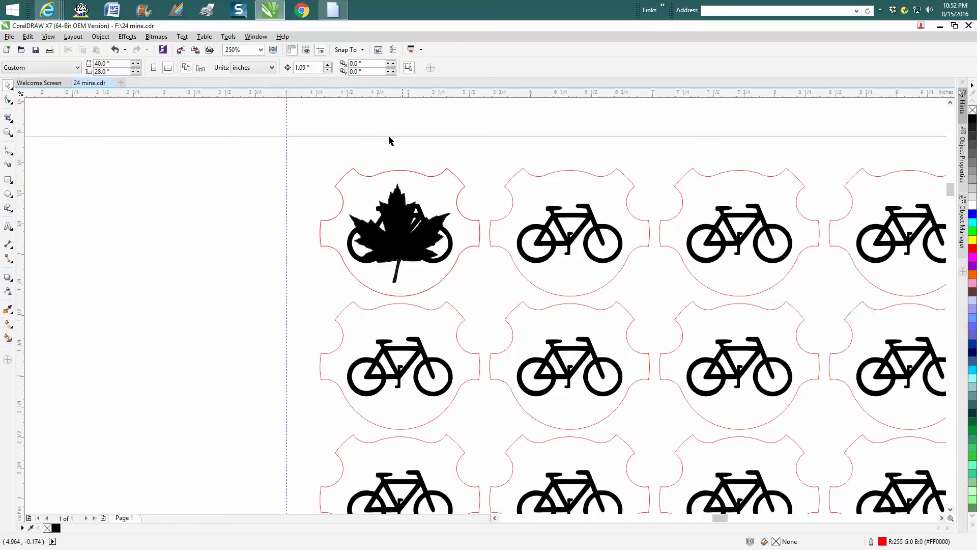
click(310, 68)
text(1.39)
click(407, 205)
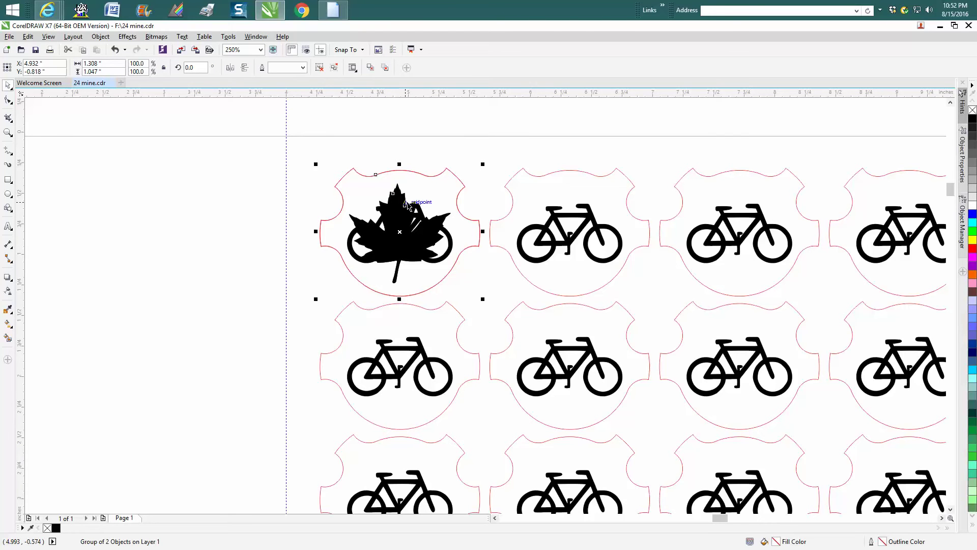
key(ctrl+d)
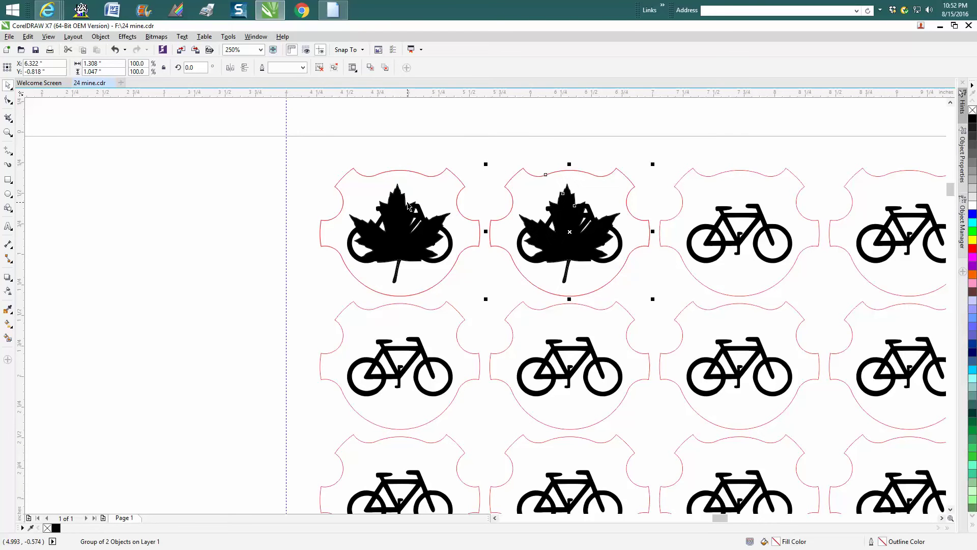
key(ctrl+d)
key(ctrl+d)
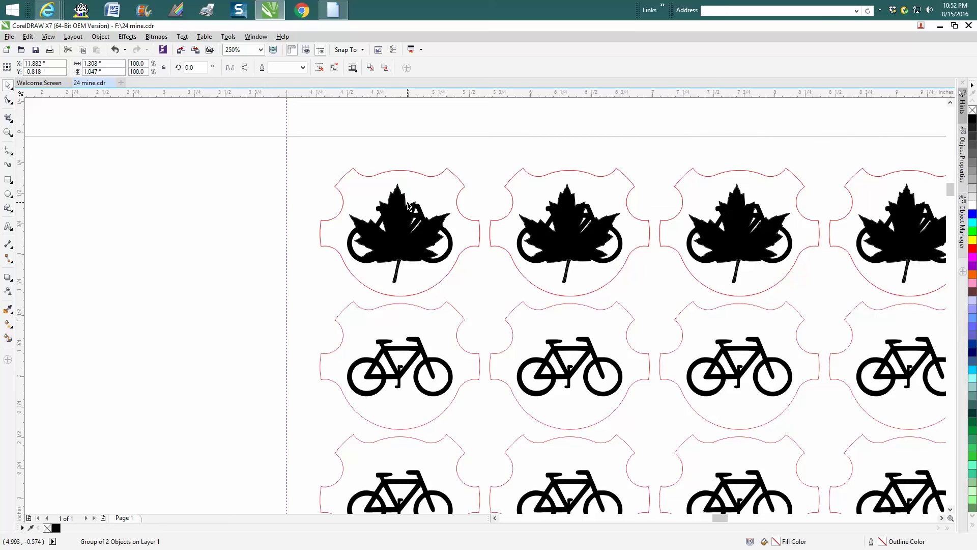
- Set the nudge distance to 1" and duplicate the maple-leaf row onto the middle and bottom rows
scroll(409, 206, down, 4)
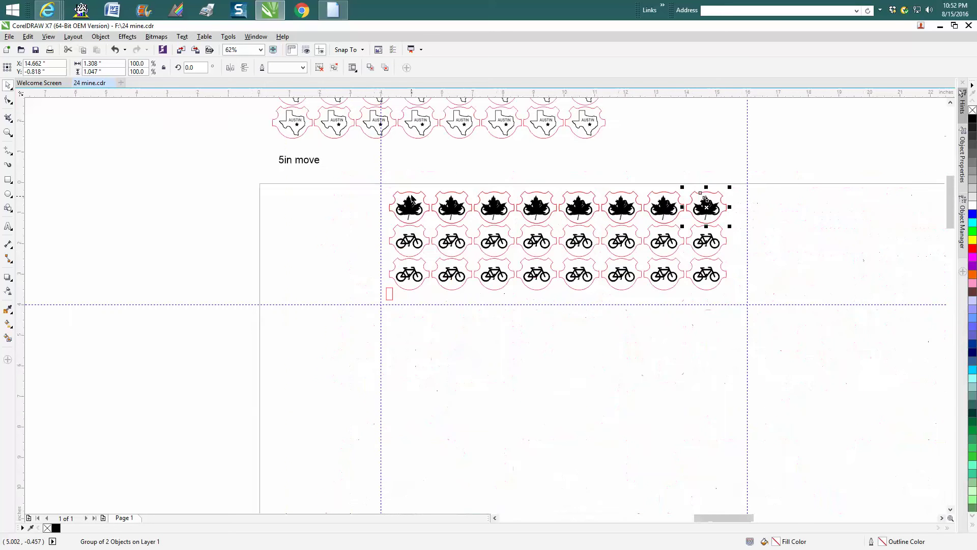
drag(376, 184, 732, 232)
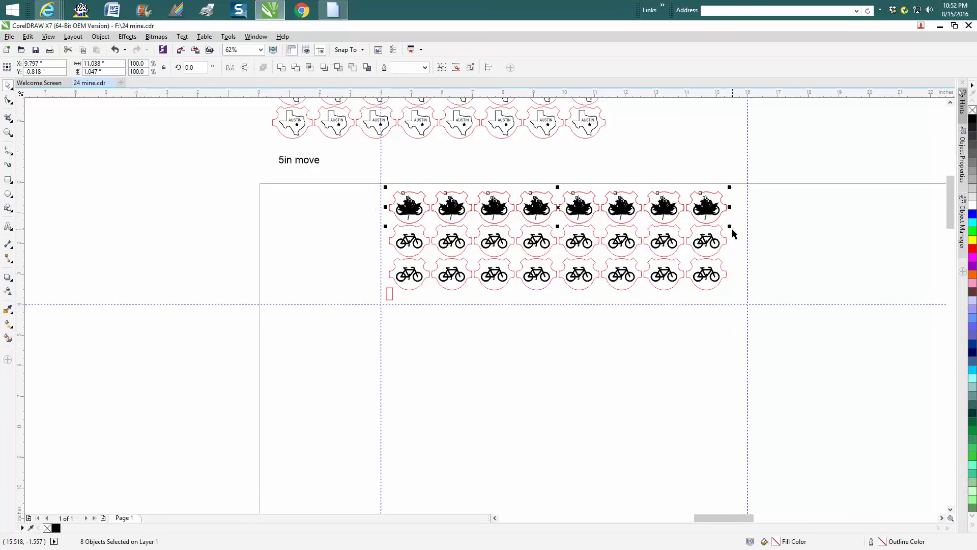
key(Escape)
click(308, 68)
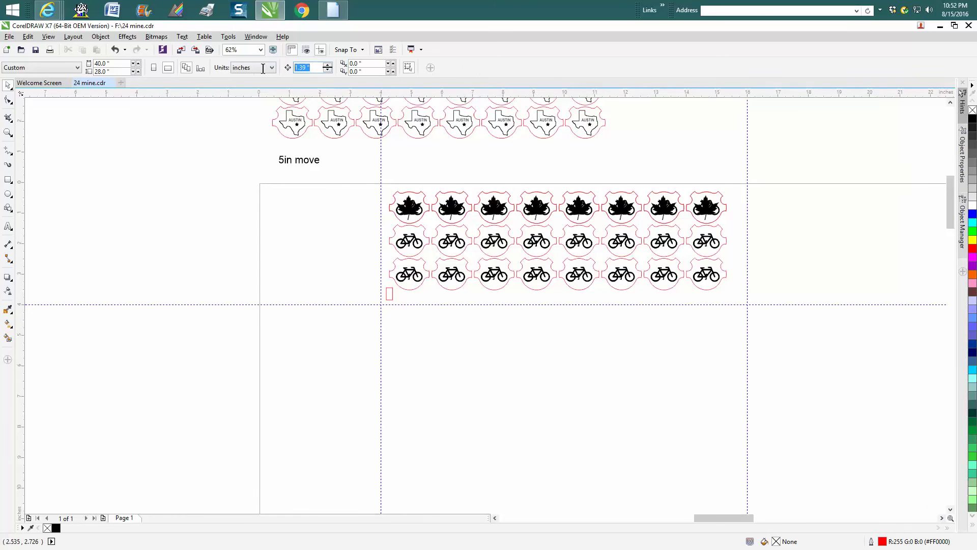
text(1)
drag(366, 178, 737, 237)
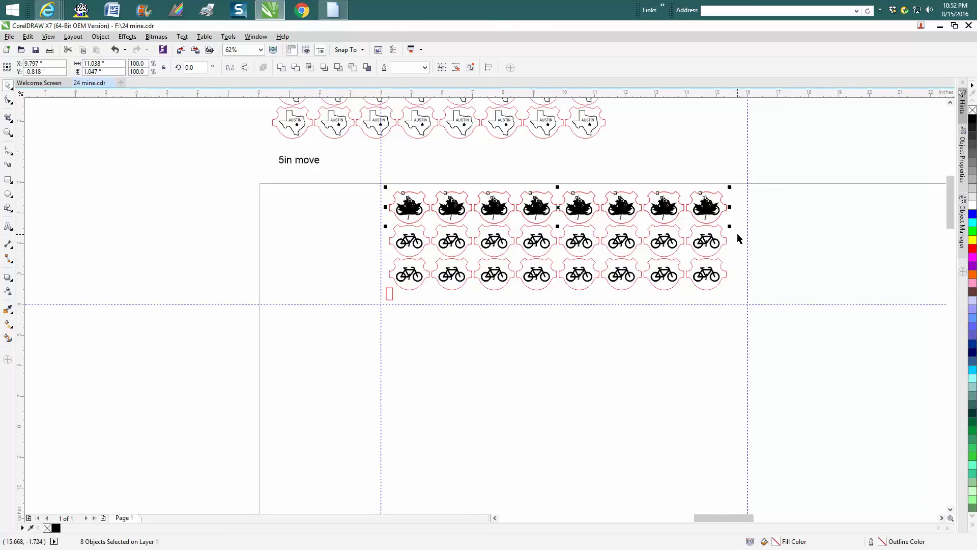
key(ctrl+d)
key(Down)
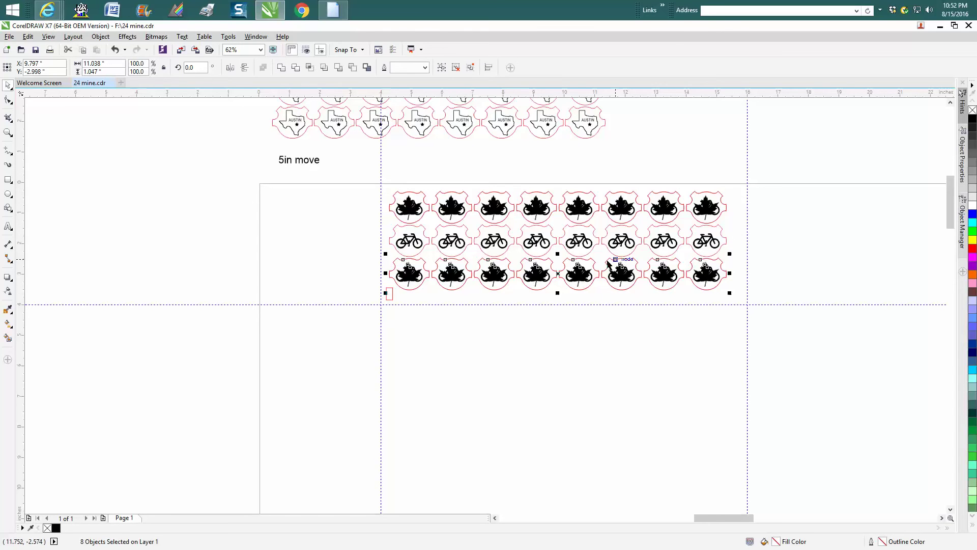
click(121, 49)
key(ctrl+shift+z)
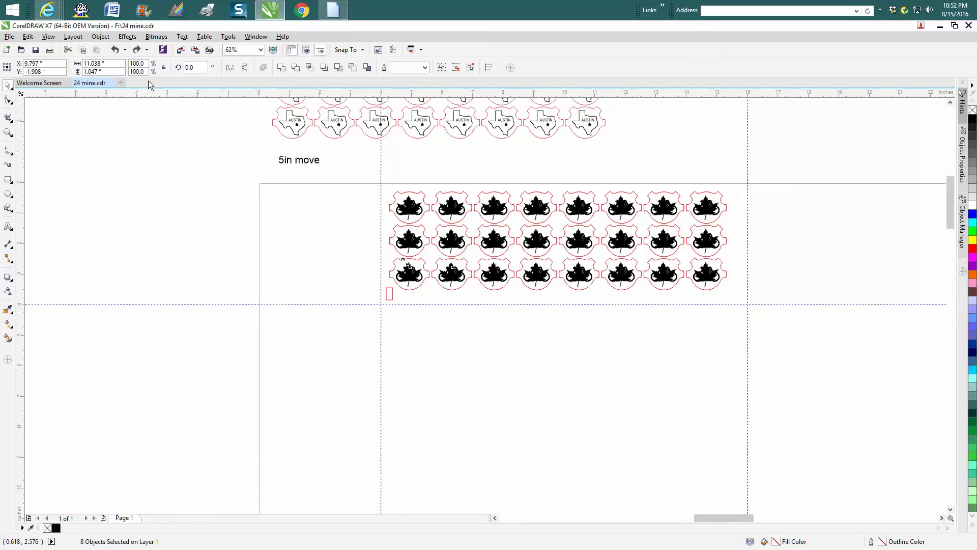
click(520, 165)
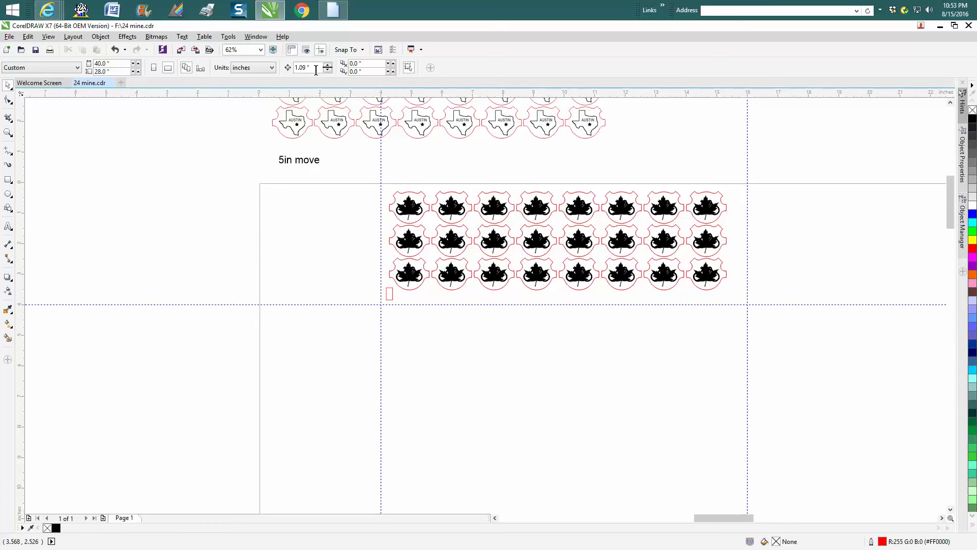
- Set a 5" nudge distance and delete the Texas rows and the 5in move label
drag(312, 67, 264, 64)
text(5)
key(Return)
scroll(418, 168, down, 1)
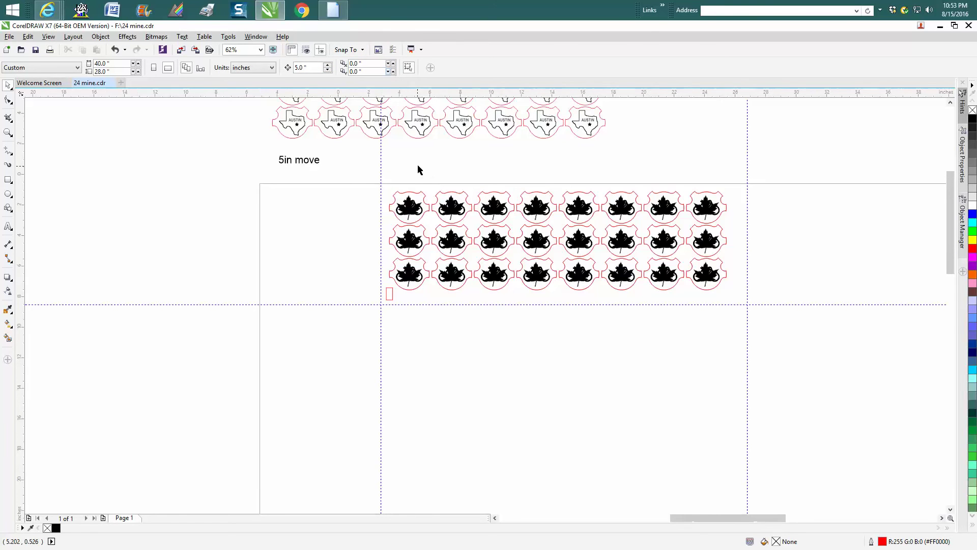
drag(338, 98, 530, 172)
key(Delete)
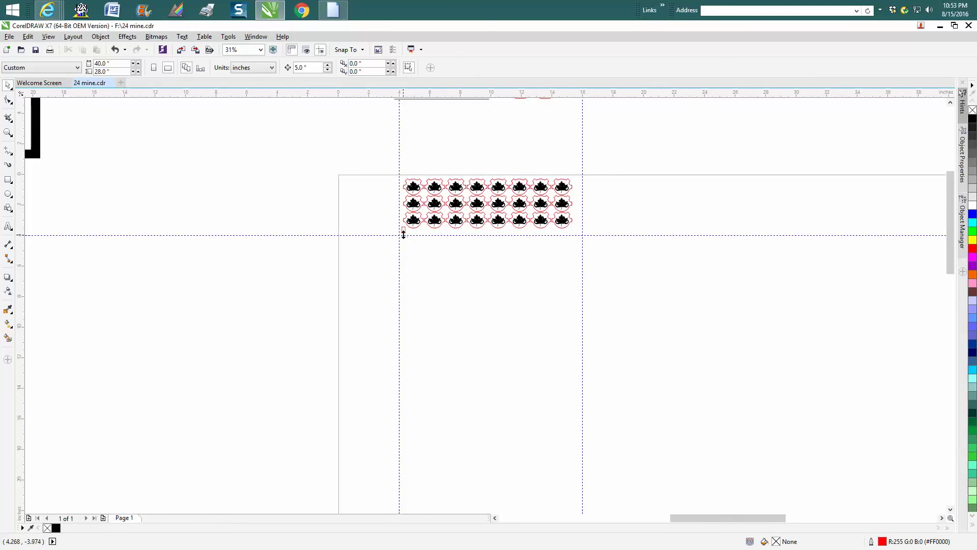
- Shift the bicycle grid 5 inches above the leaves, then group the 24 maple-leaf pieces
click(405, 233)
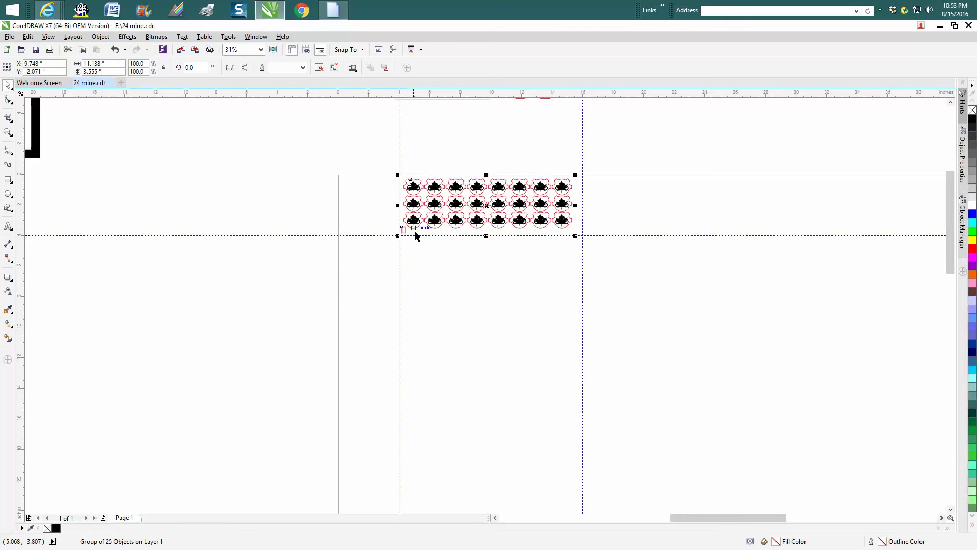
key(ctrl+v)
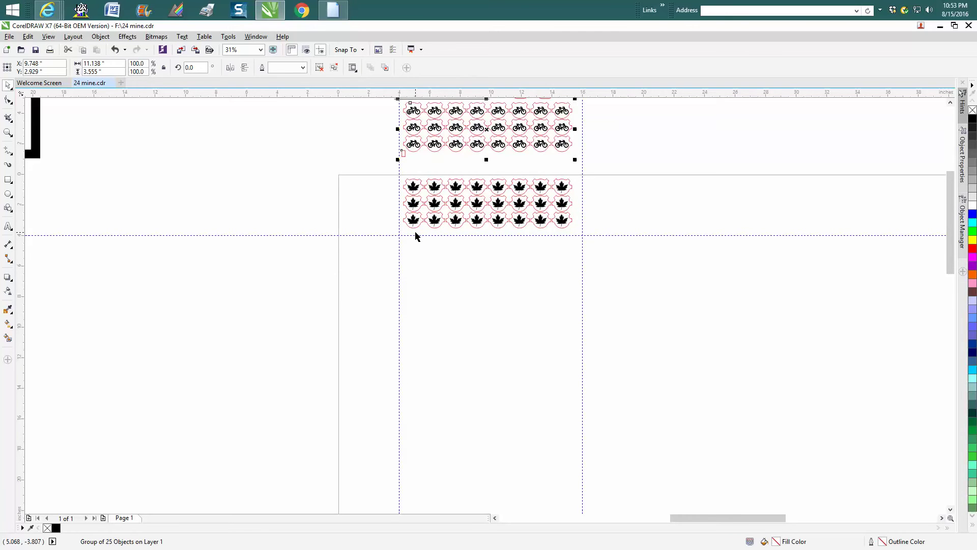
drag(390, 164, 605, 246)
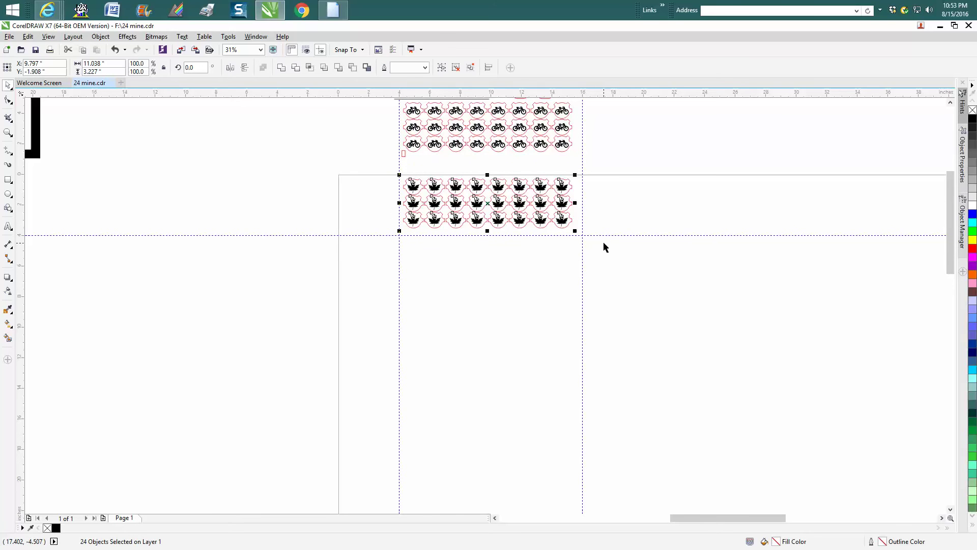
key(ctrl+g)
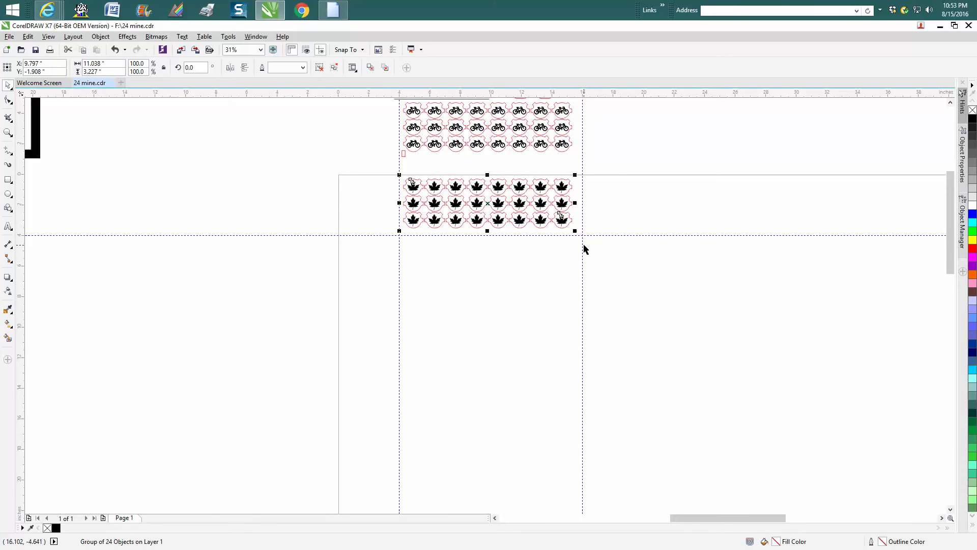
- Nudge the maple-leaf grid up, the bicycle grid down onto the page, then the maple grid down 5"
scroll(586, 248, down, 2)
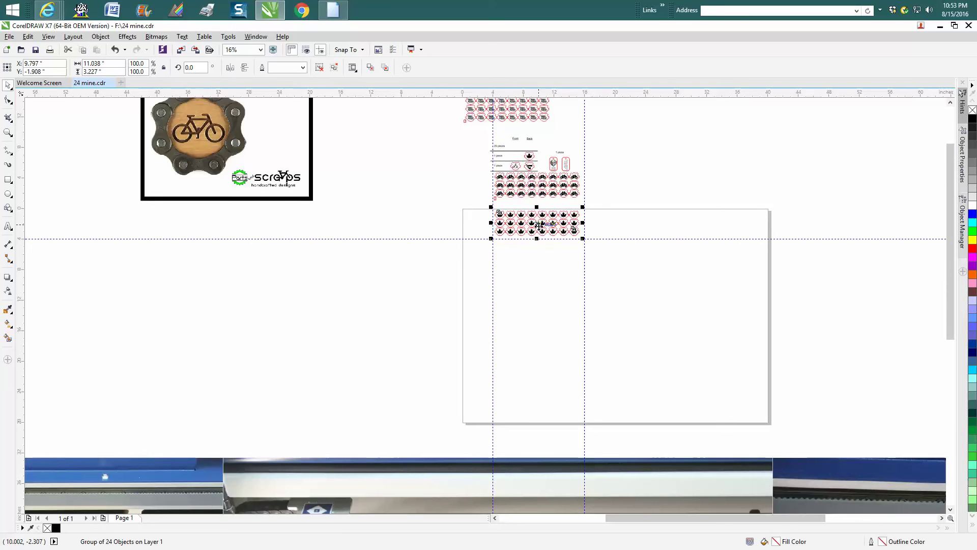
key(shift+Up)
key(shift+Up)
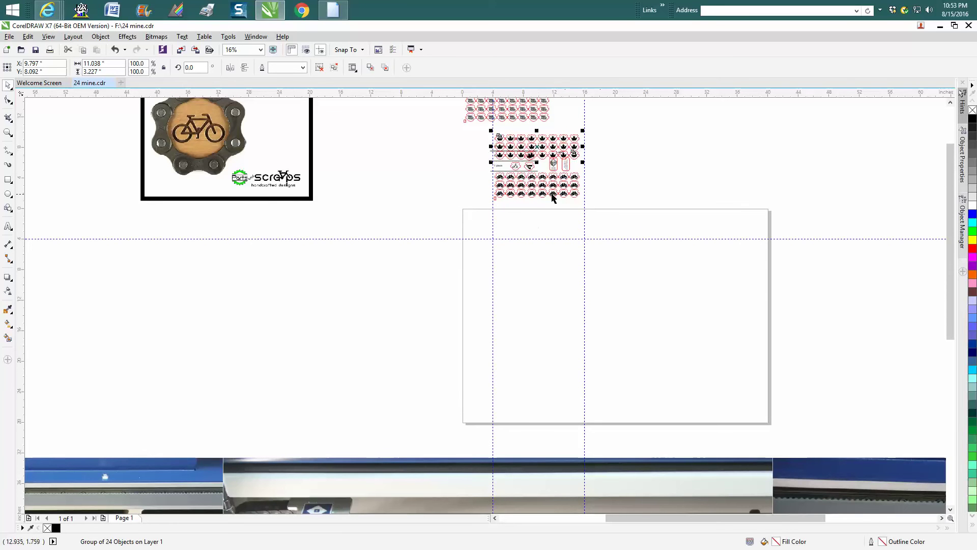
click(552, 197)
key(shift+Down)
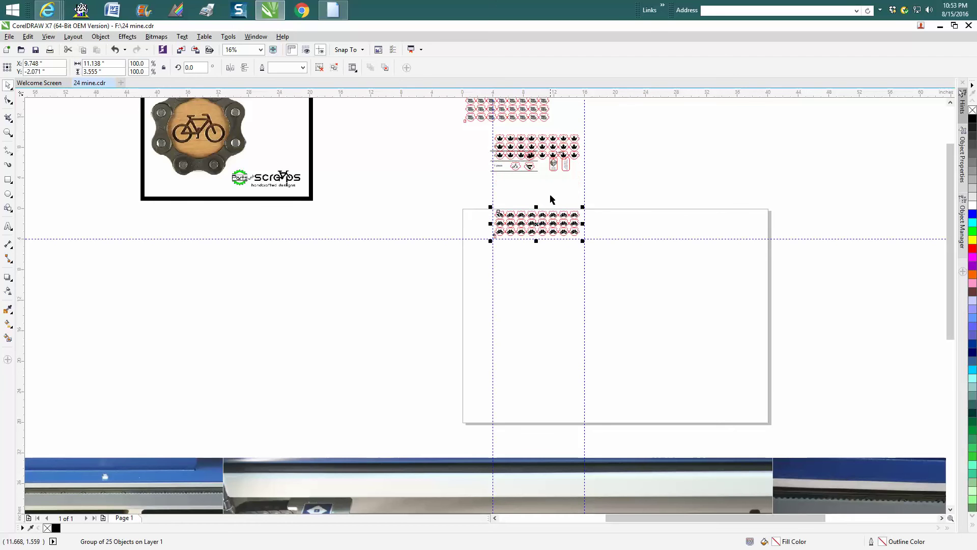
click(542, 160)
key(shift+Down)
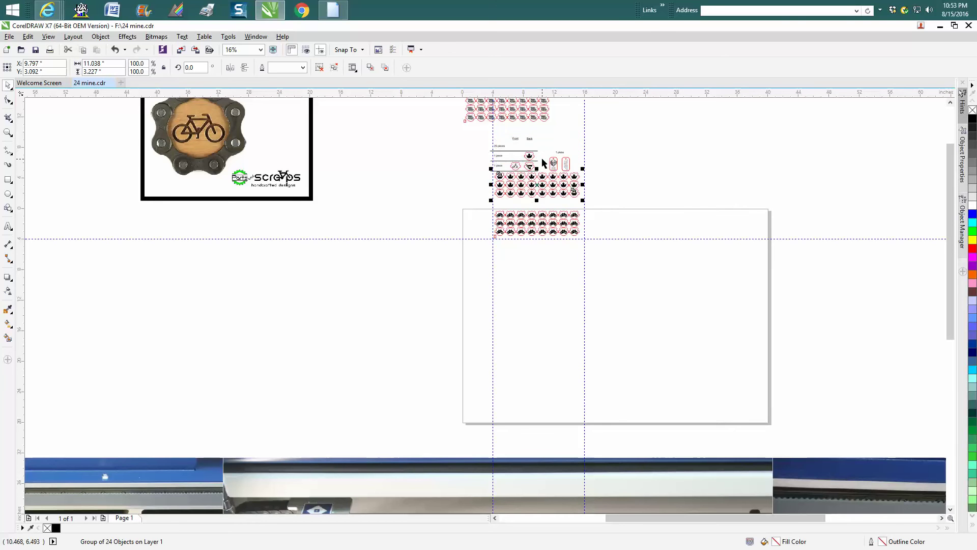
click(7, 133)
drag(468, 189, 606, 258)
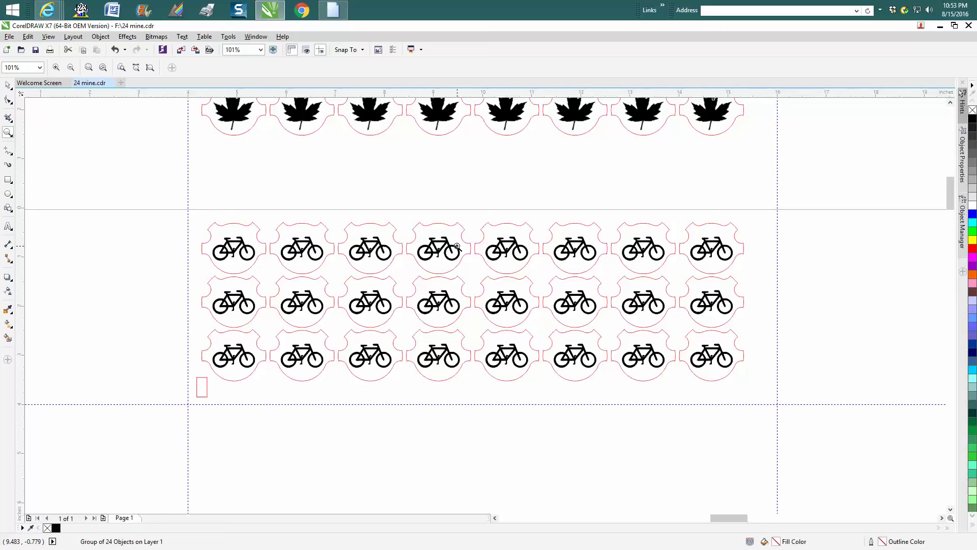
- Zoom out and close in on the laser-bed photos of the taped board beside the layout
right_click(458, 245)
right_click(459, 246)
right_click(459, 246)
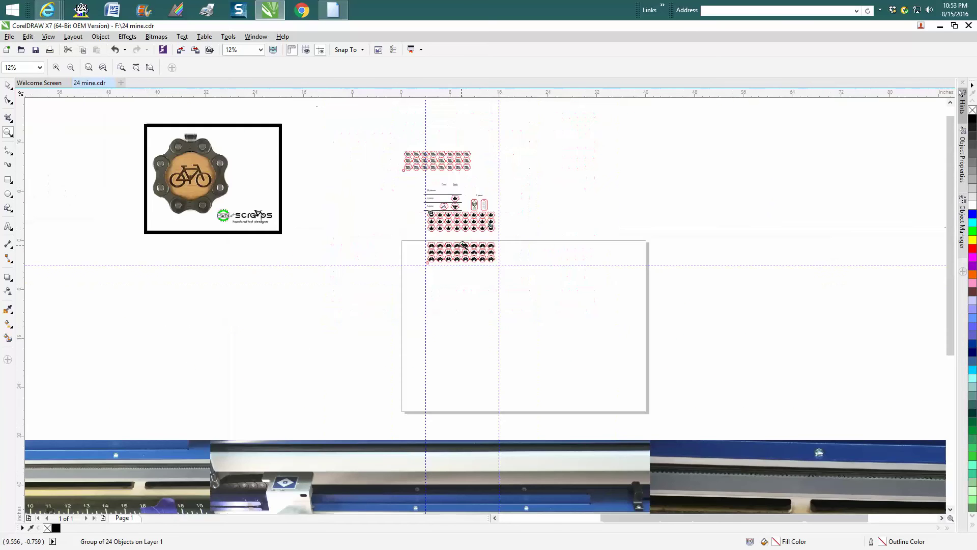
right_click(463, 246)
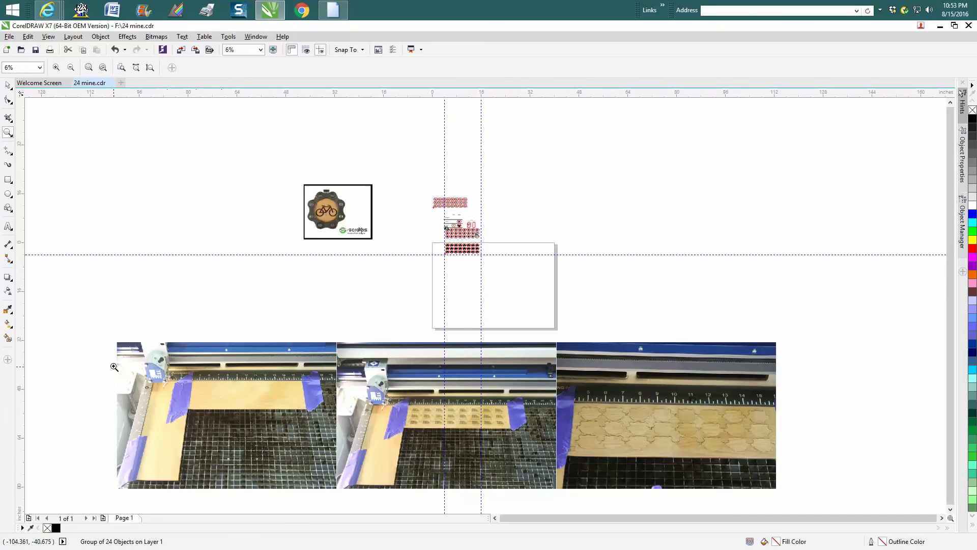
right_click(91, 344)
drag(92, 330, 247, 429)
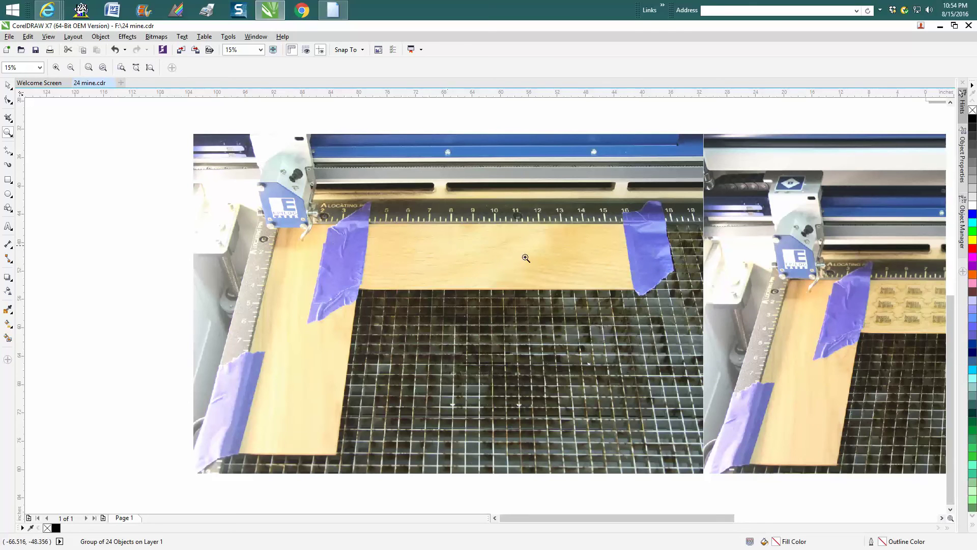
drag(591, 515, 654, 521)
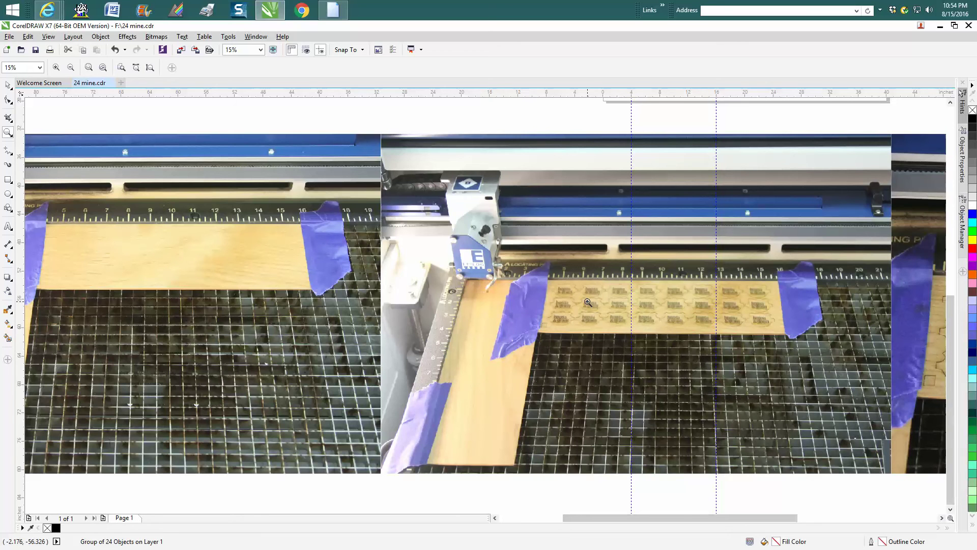
scroll(588, 302, down, 2)
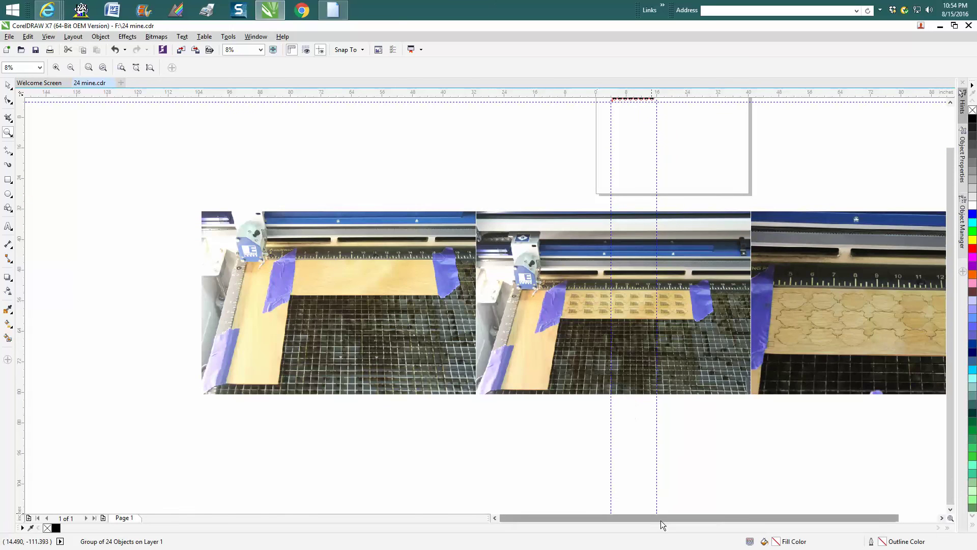
- Zoom back onto the two engraving grids and select the bicycle pendant grid
drag(660, 525, 698, 523)
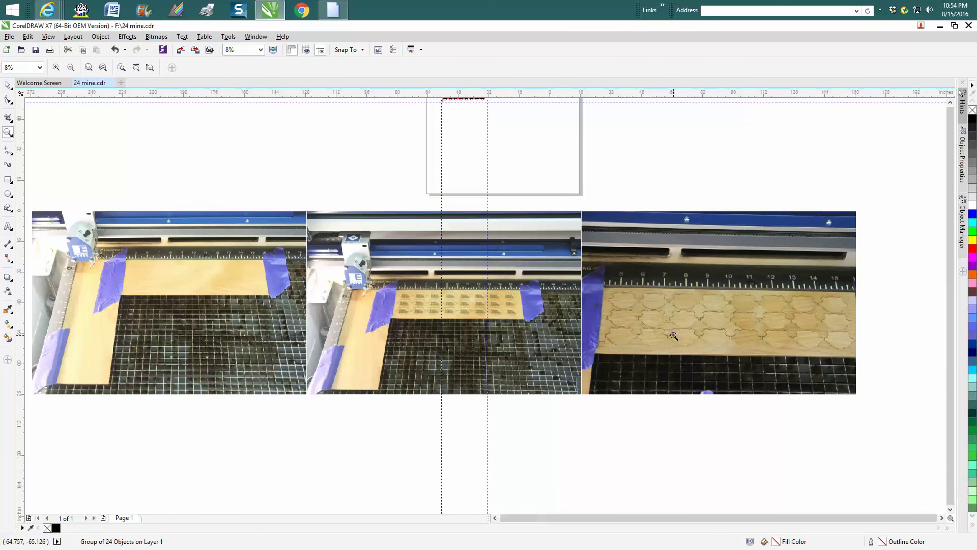
scroll(673, 336, down, 1)
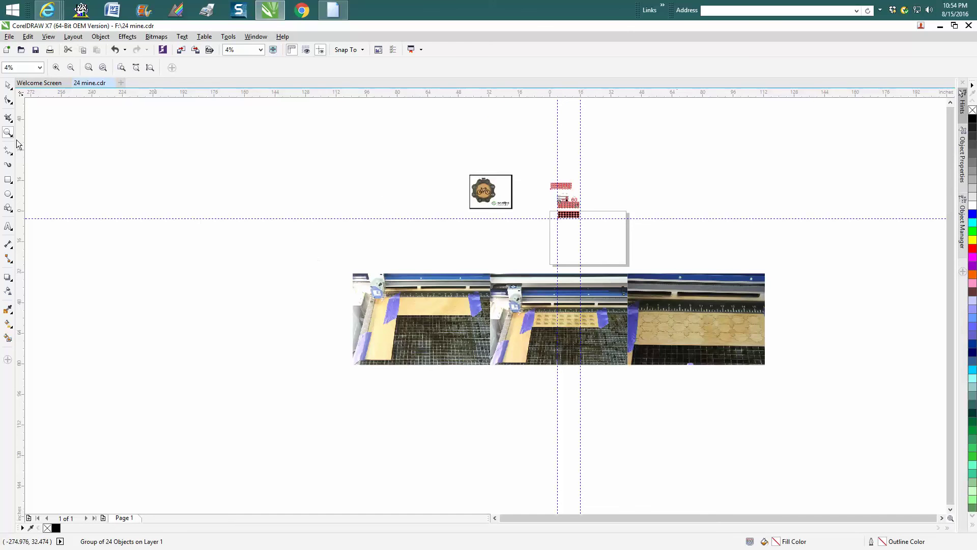
drag(537, 204, 633, 254)
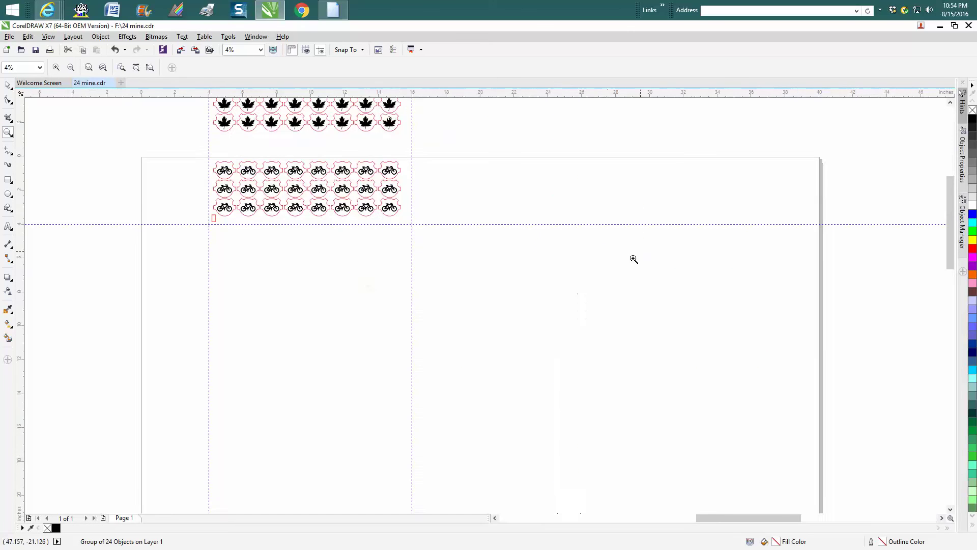
click(9, 85)
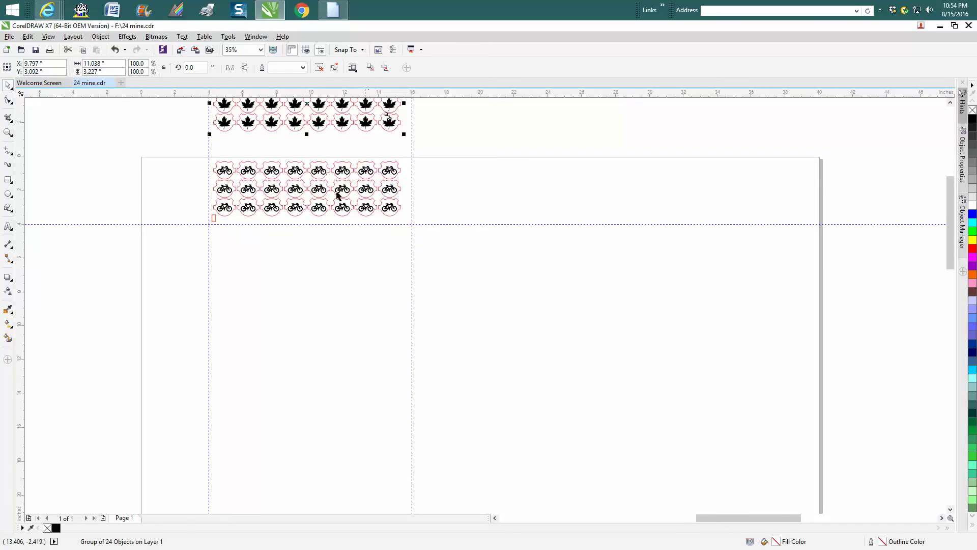
click(325, 191)
- Move the bicycle grid 20" left and nudge the maple-leaf grid 5" down onto the page
key(shift+Left)
key(shift+Left)
key(shift+Left)
key(shift+Left)
key(shift+Left)
key(shift+Left)
key(shift+Left)
key(shift+Left)
key(shift+Left)
key(shift+Left)
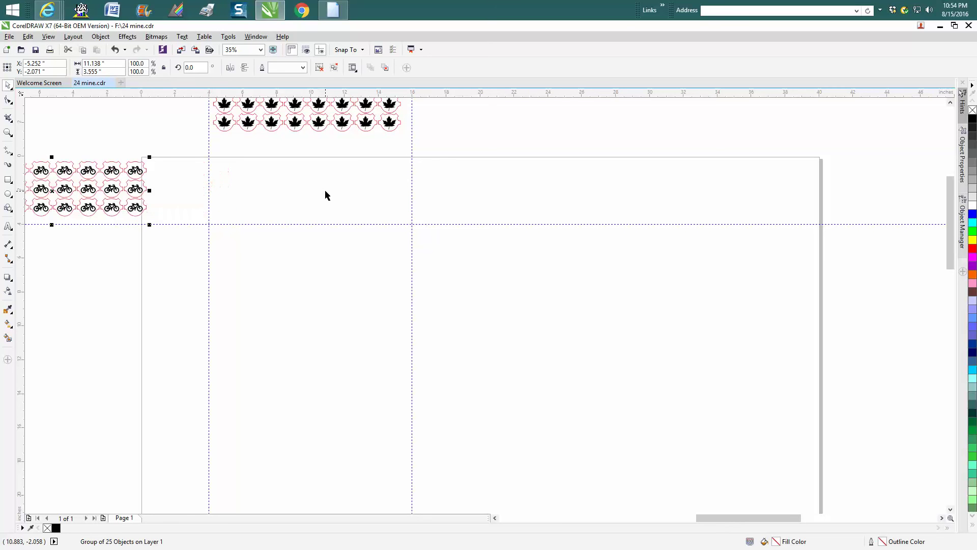
click(322, 126)
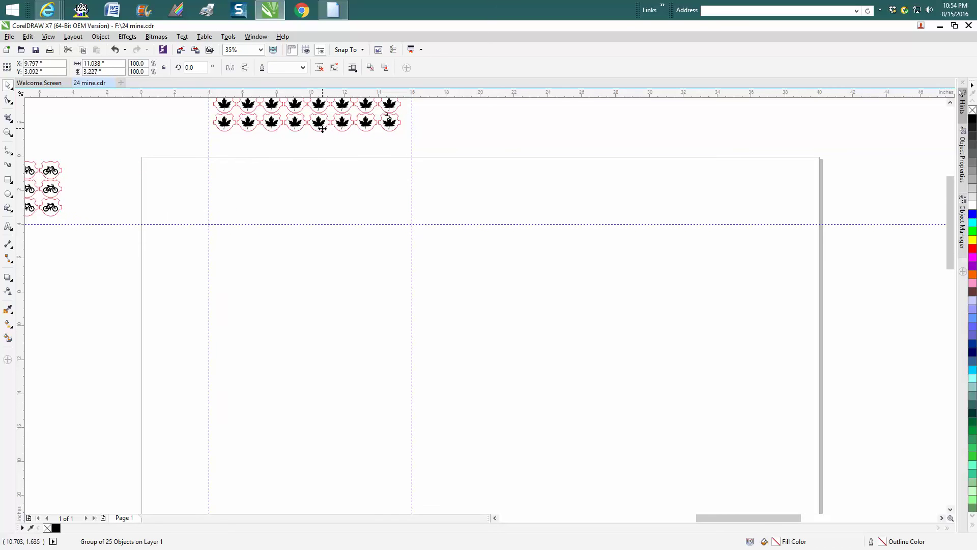
key(shift+Down)
key(shift+Down)
key(shift+Down)
key(shift+Down)
key(shift+Down)
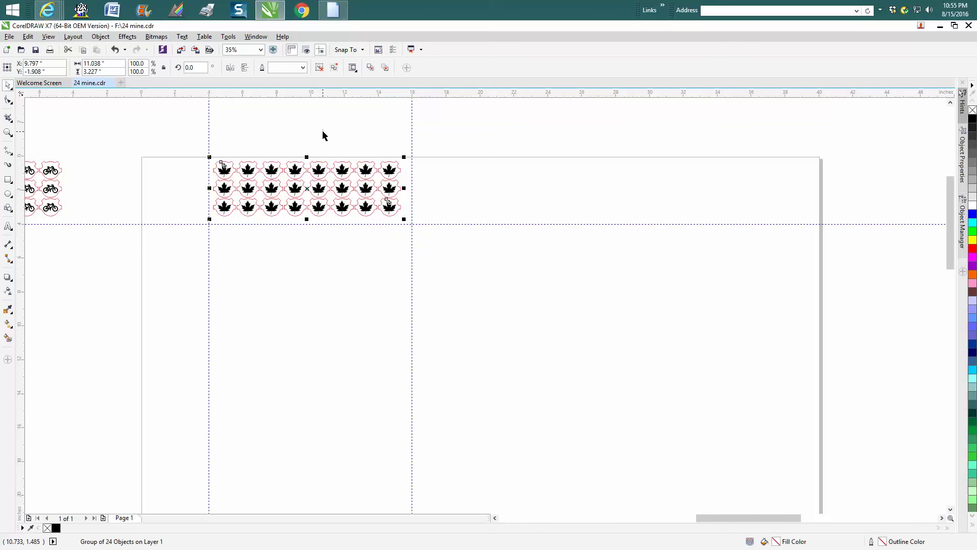
click(321, 126)
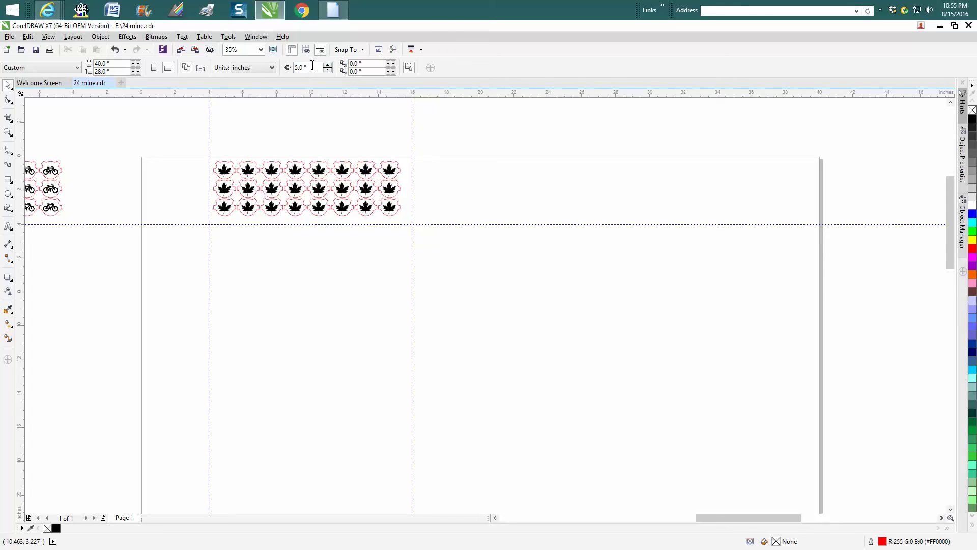
click(323, 172)
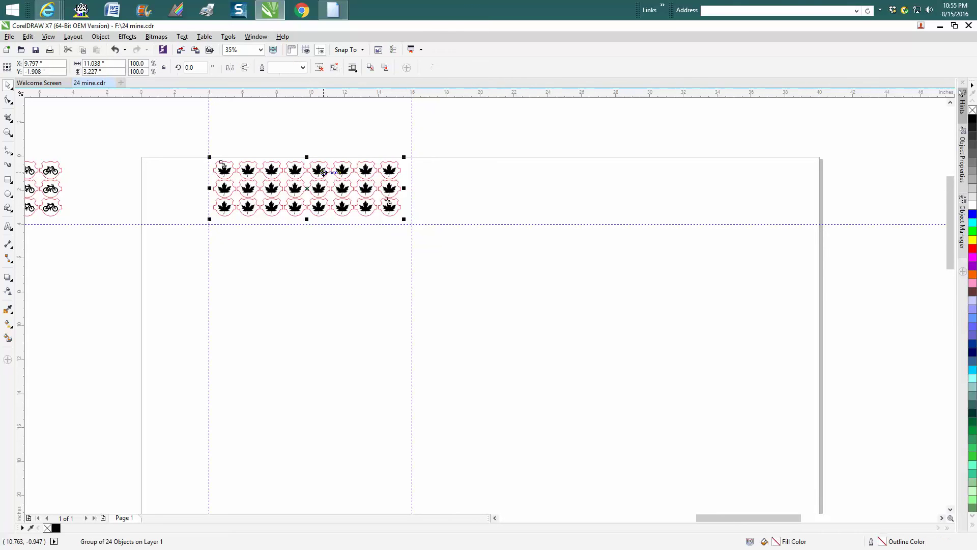
click(326, 136)
click(329, 175)
scroll(311, 187, down, 4)
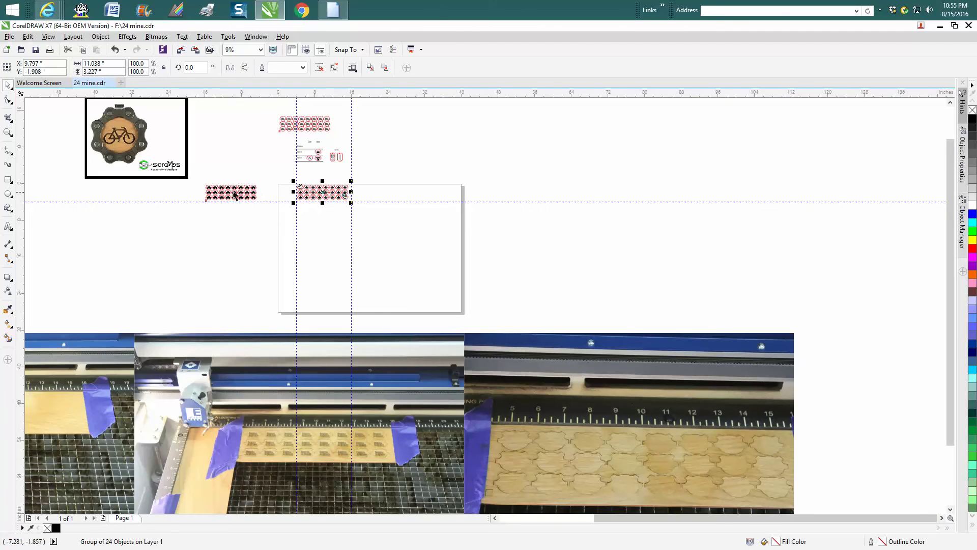
click(8, 132)
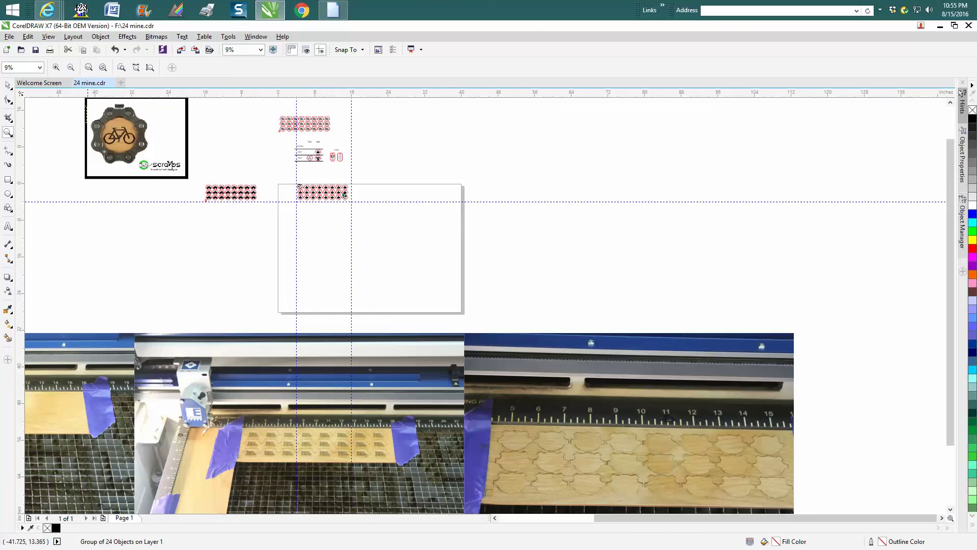
drag(86, 106, 215, 186)
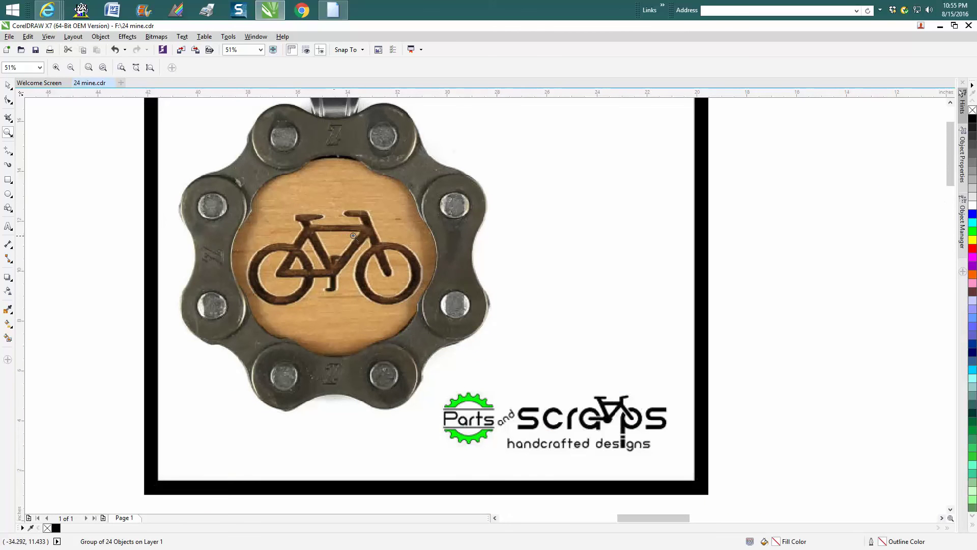
scroll(354, 236, down, 4)
drag(294, 196, 444, 308)
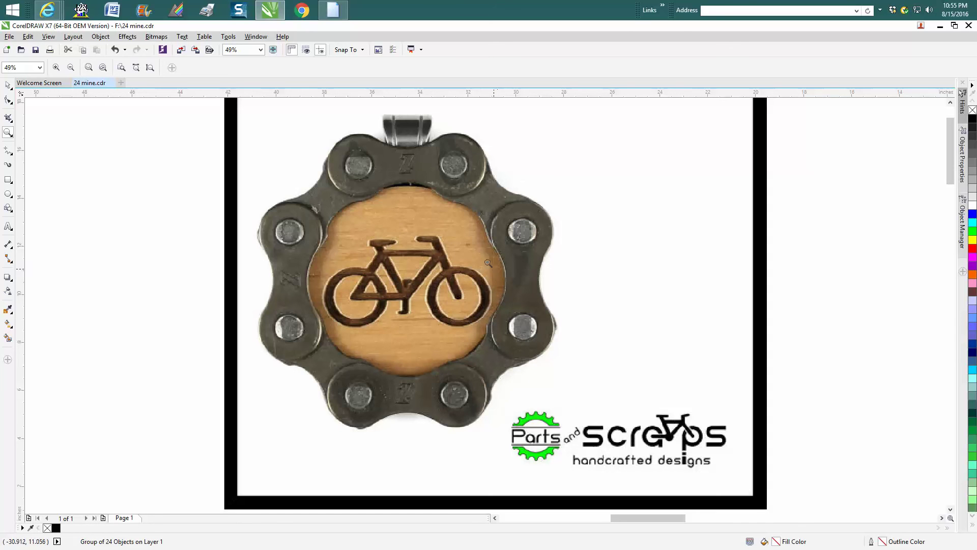
right_click(396, 254)
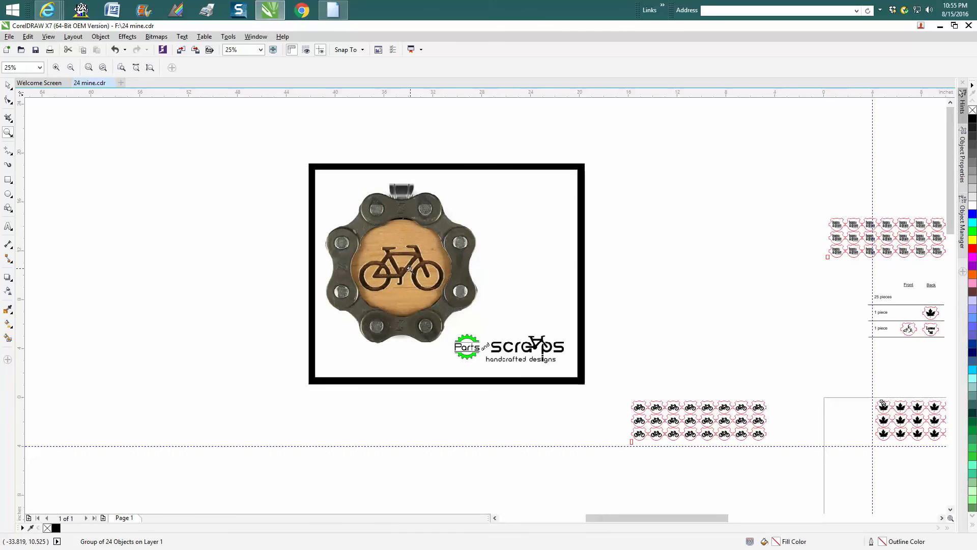
right_click(406, 267)
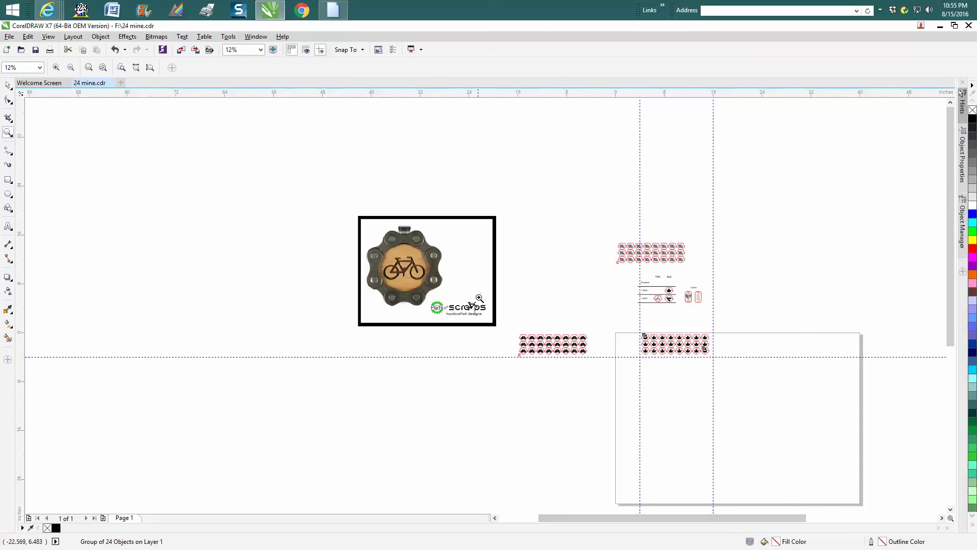
drag(626, 334, 684, 372)
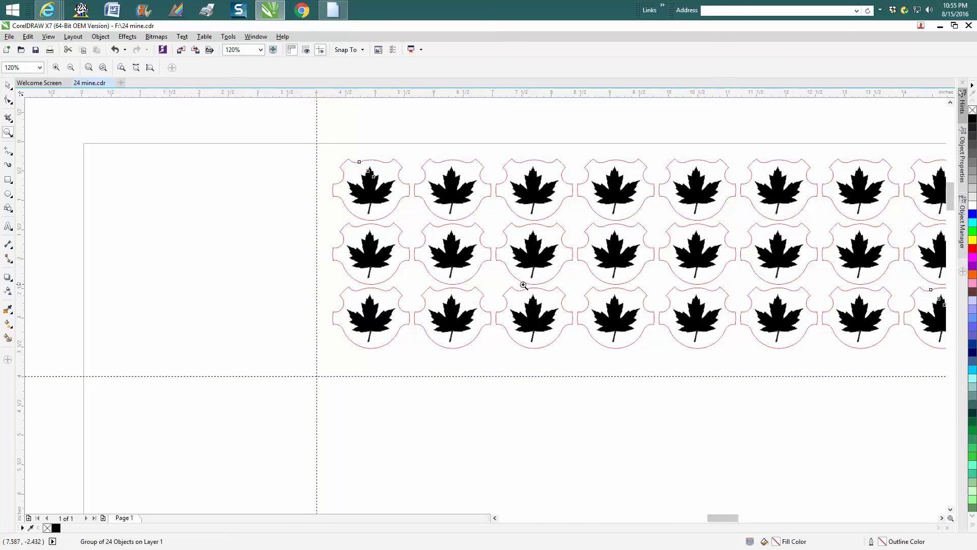
right_click(543, 346)
right_click(305, 306)
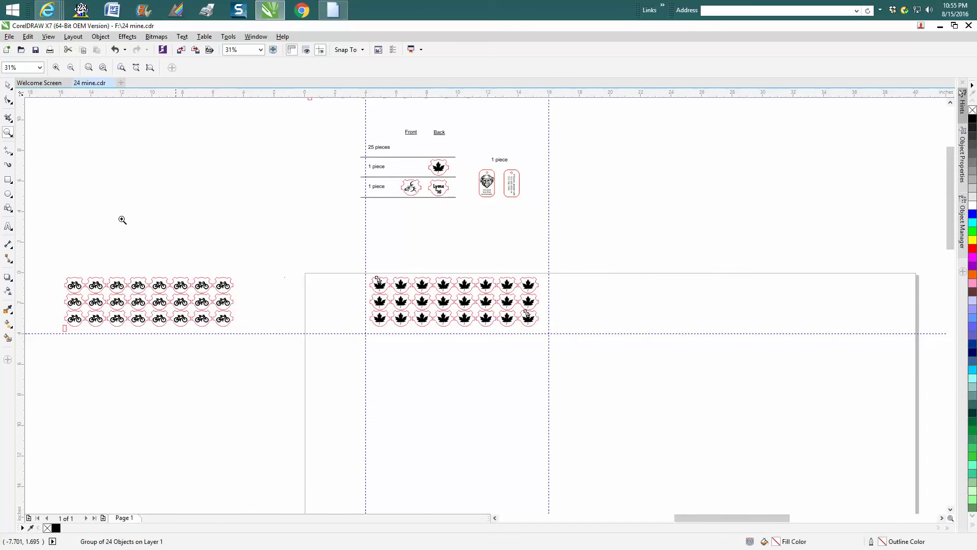
drag(360, 265, 555, 346)
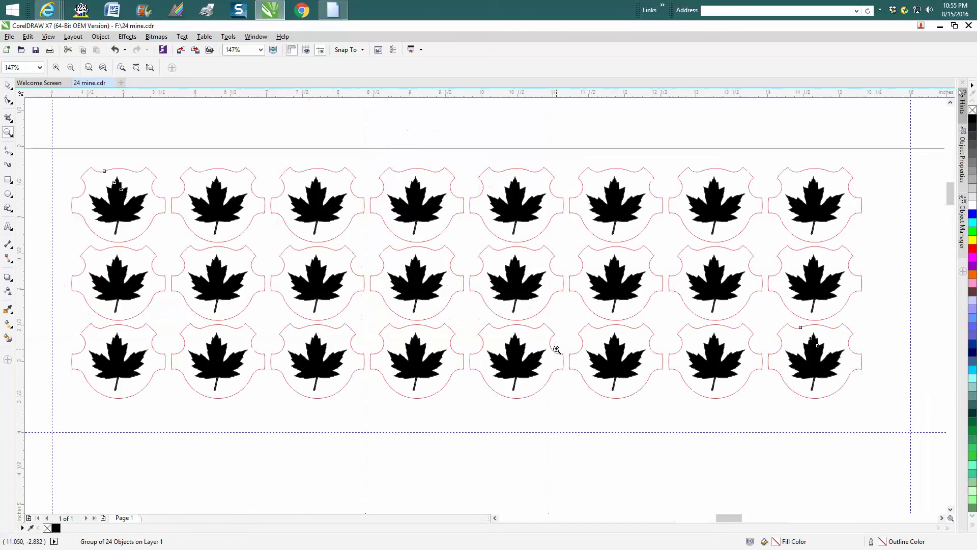
right_click(356, 291)
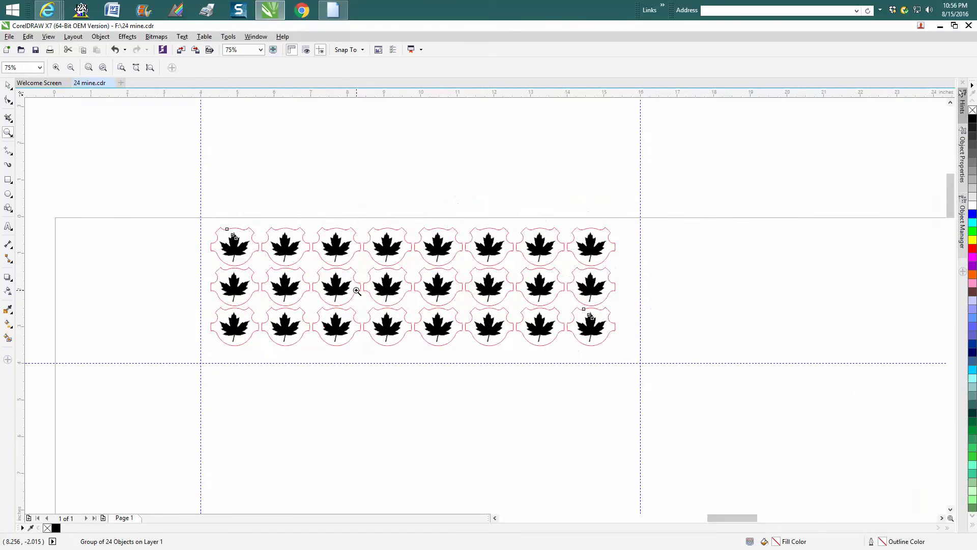
right_click(357, 291)
right_click(356, 290)
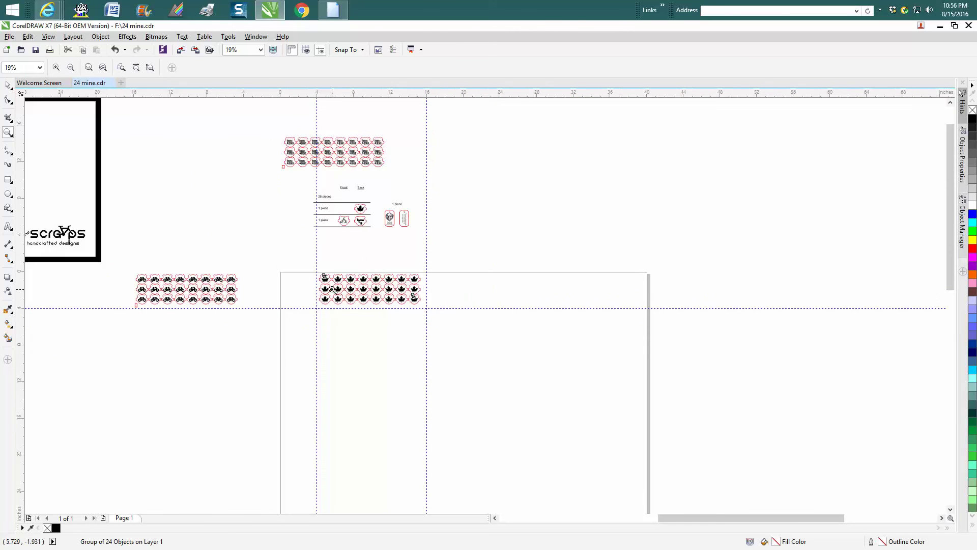
- Nudge the bicycle pendant grid right until it sits over the maple-leaf grid
drag(124, 271, 262, 330)
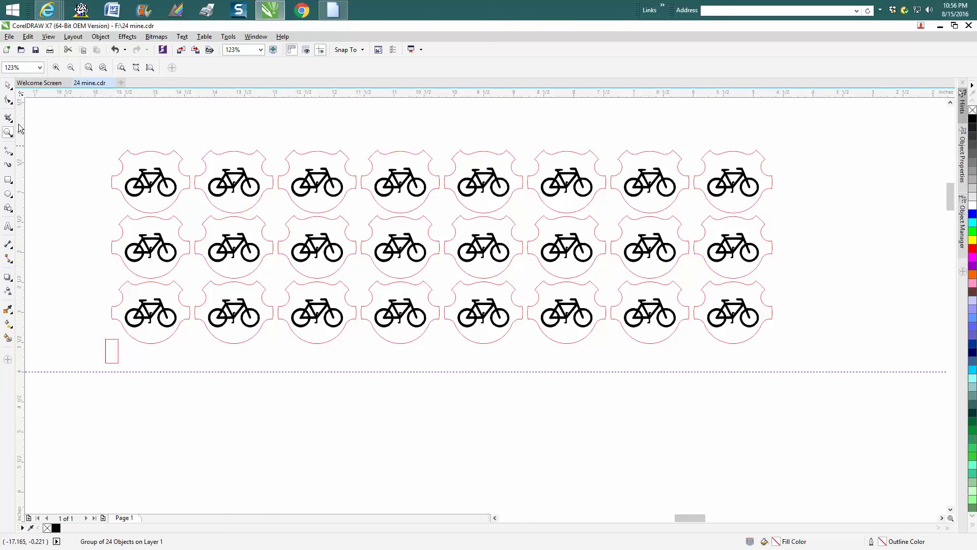
right_click(269, 190)
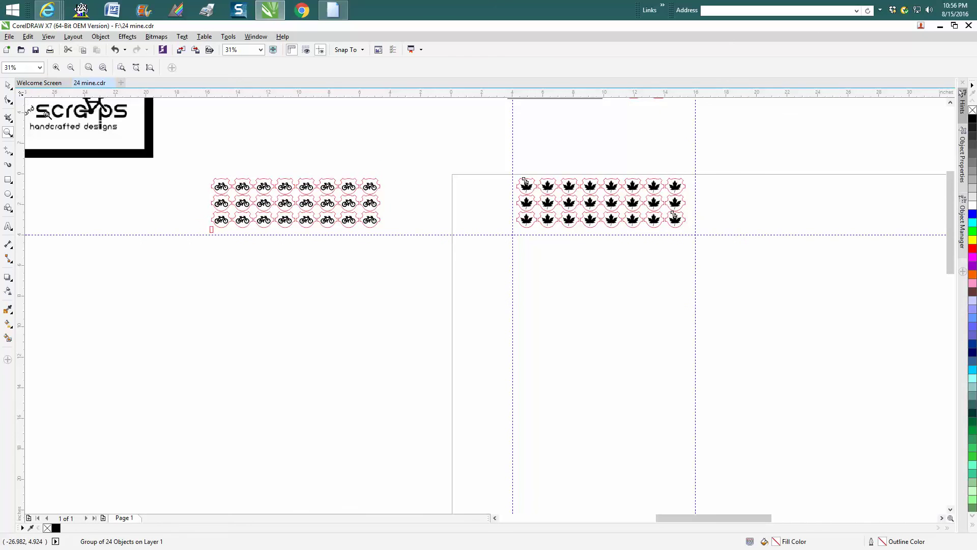
click(8, 85)
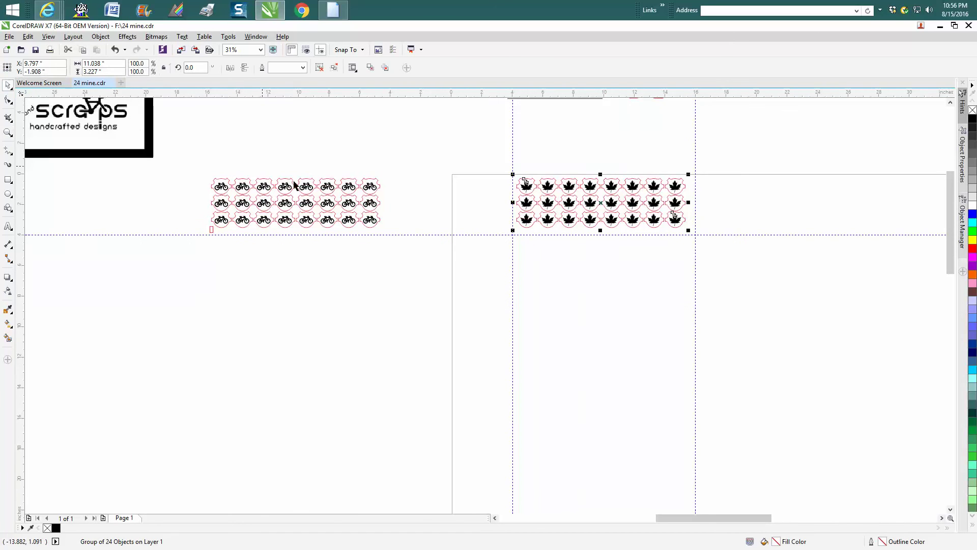
click(315, 191)
key(Right)
key(Right)
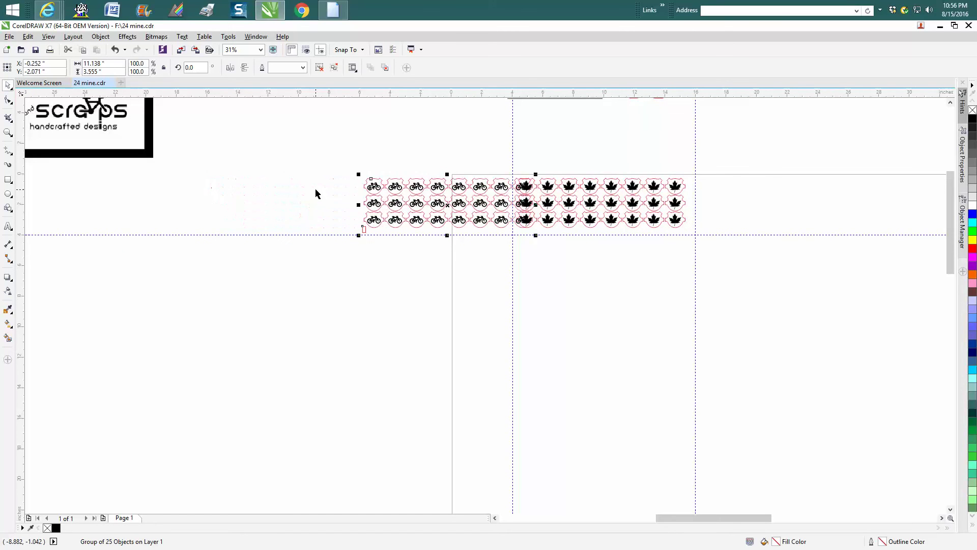
key(Right)
key(Right)
- Move the bicycle grid down beneath the maple-leaf grid, undoing and then redoing the placement
click(636, 299)
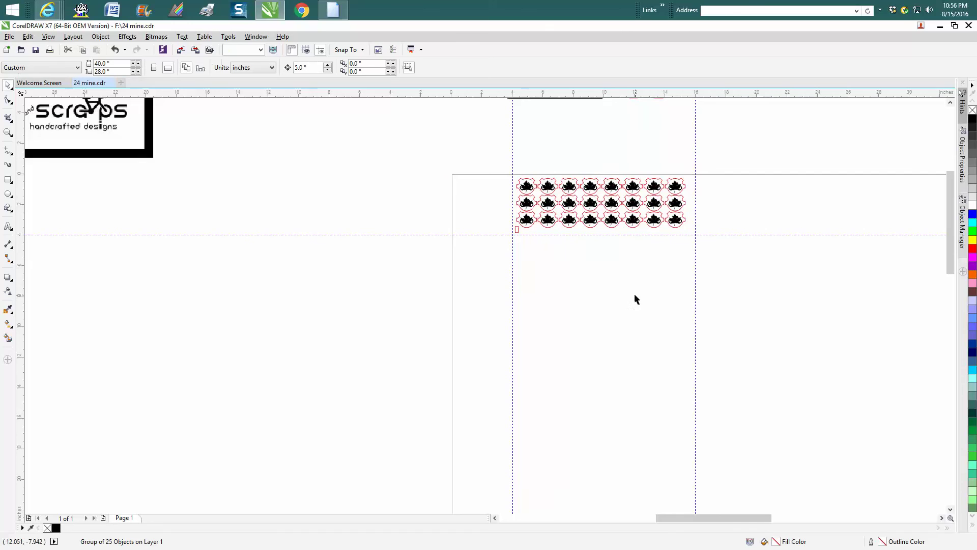
click(569, 231)
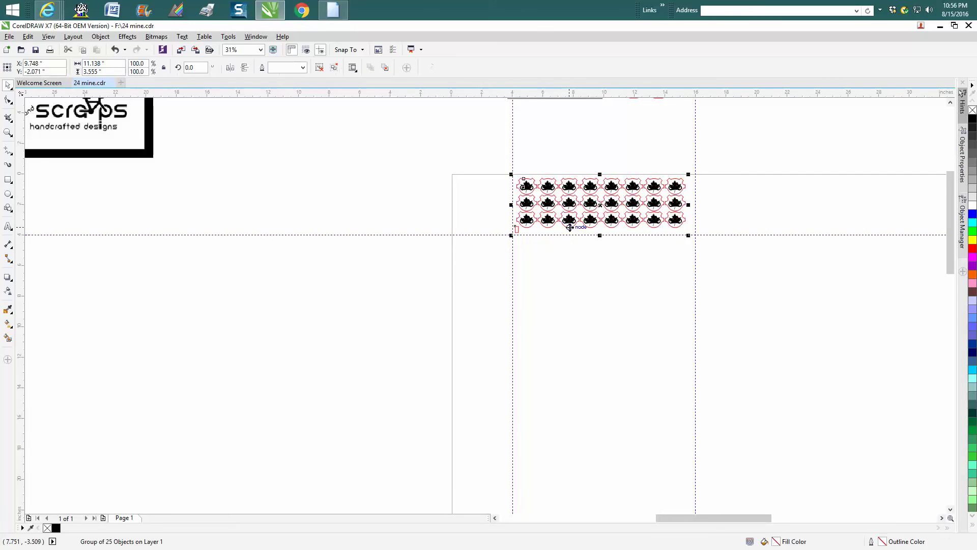
drag(570, 229, 588, 314)
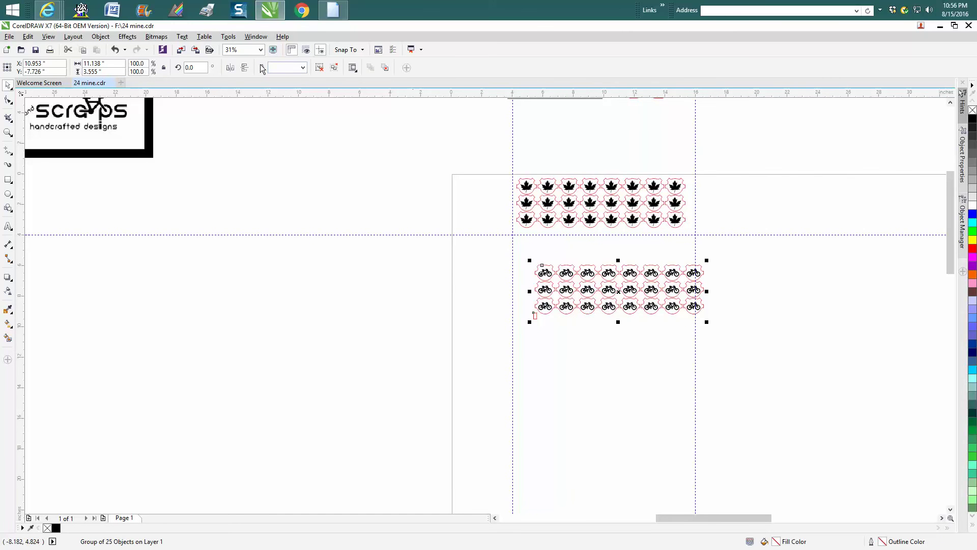
click(117, 50)
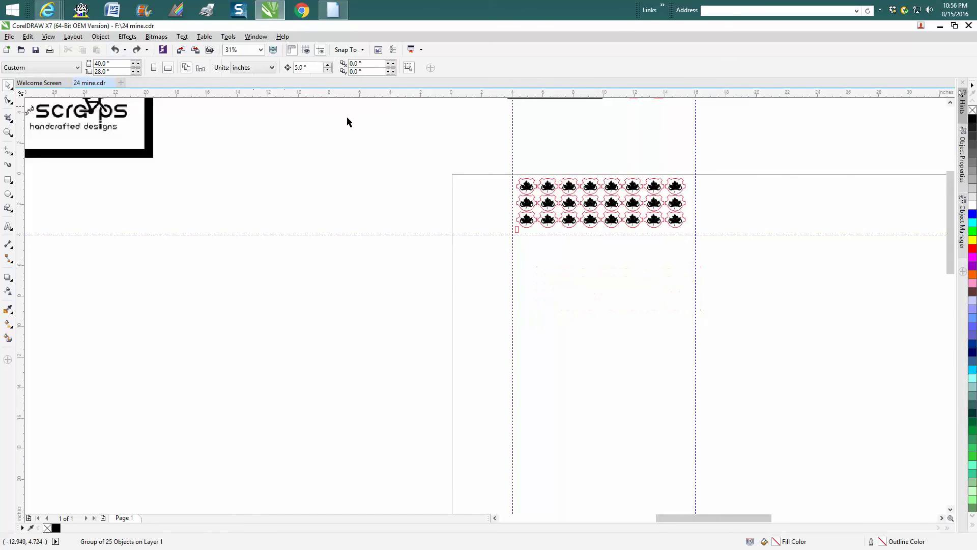
click(517, 229)
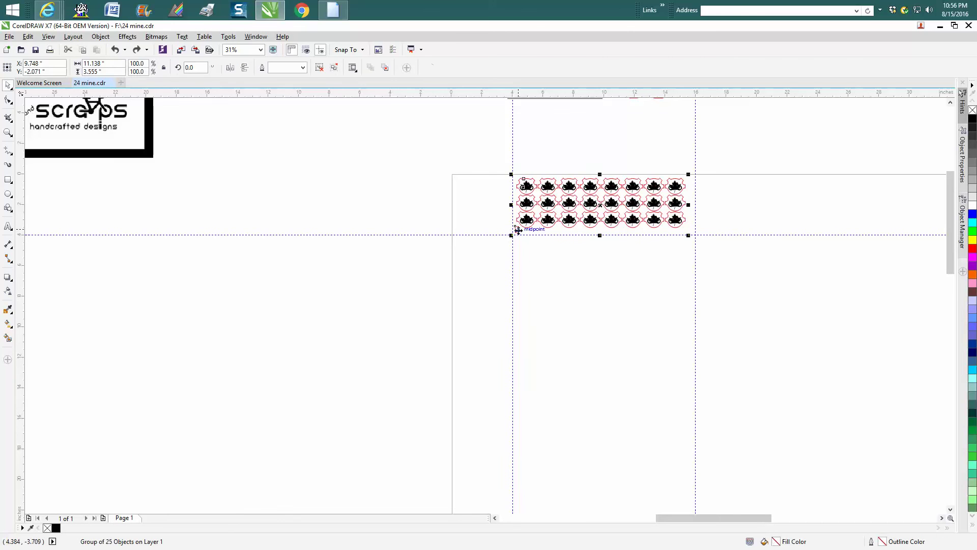
key(ctrl+shift+z)
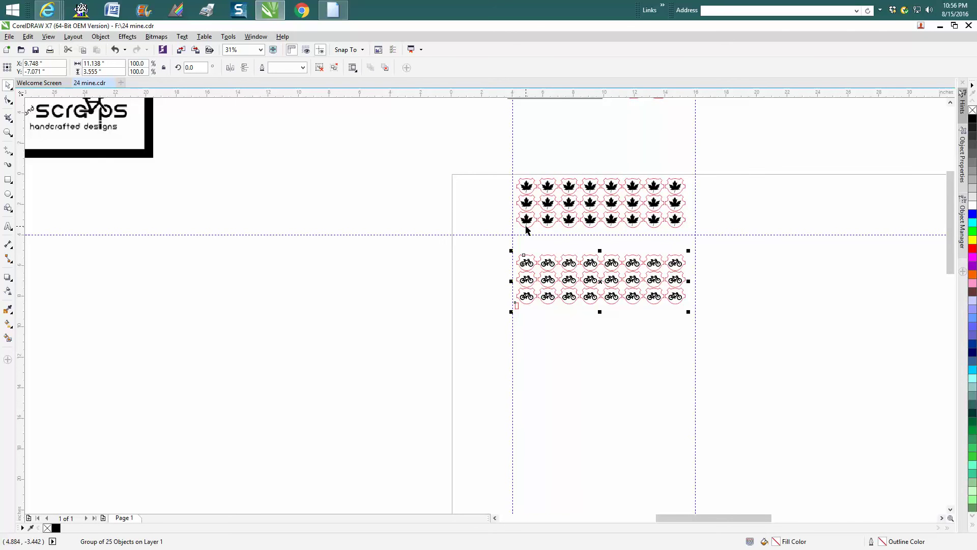
scroll(499, 211, down, 2)
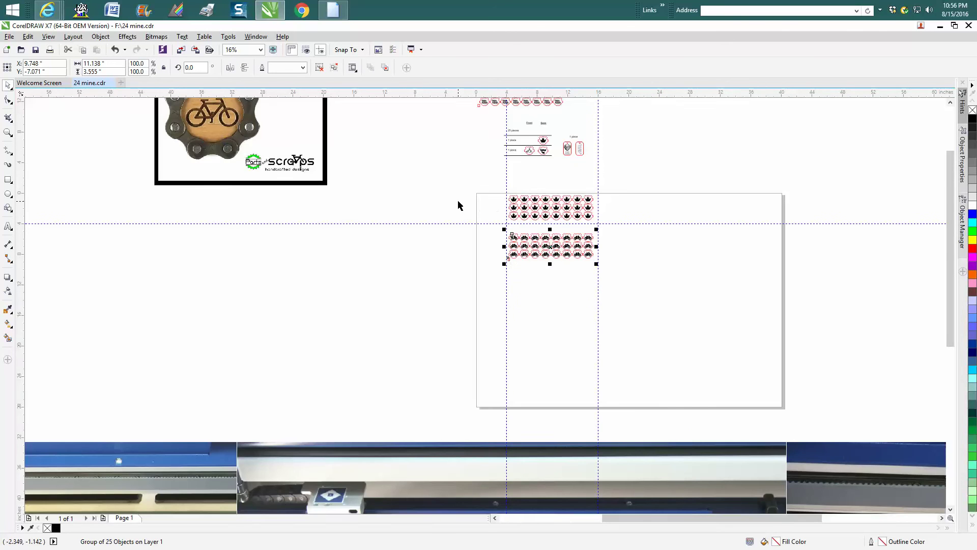
scroll(458, 205, down, 2)
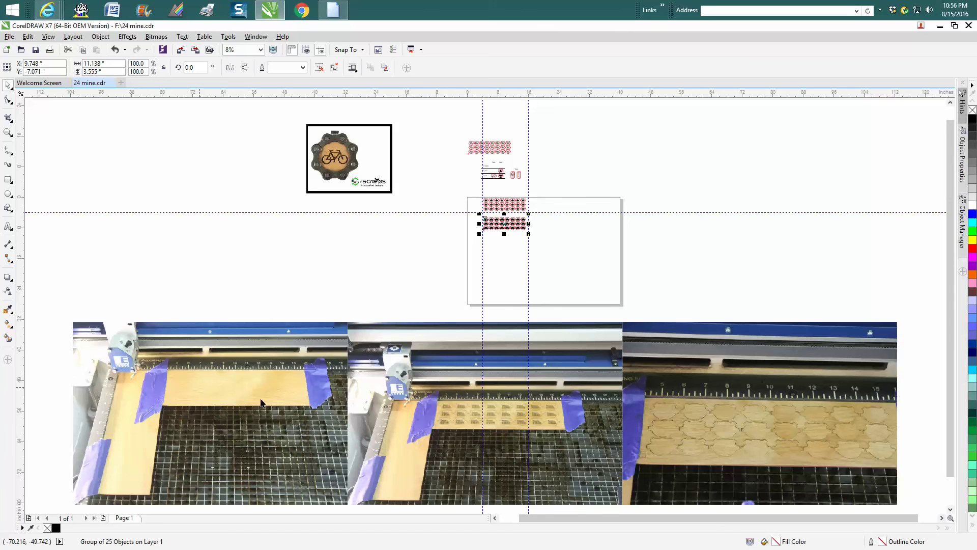
scroll(444, 387, down, 4)
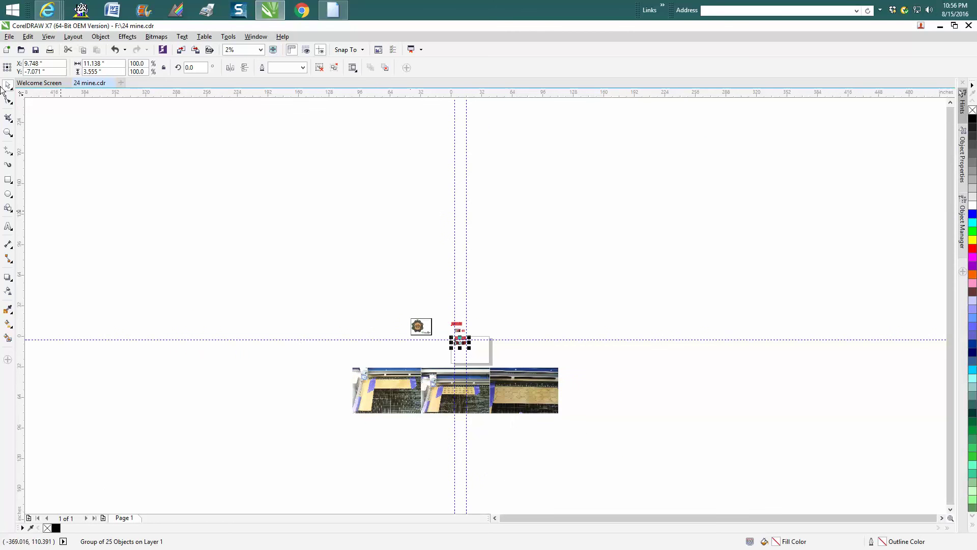
click(8, 133)
drag(440, 369, 580, 438)
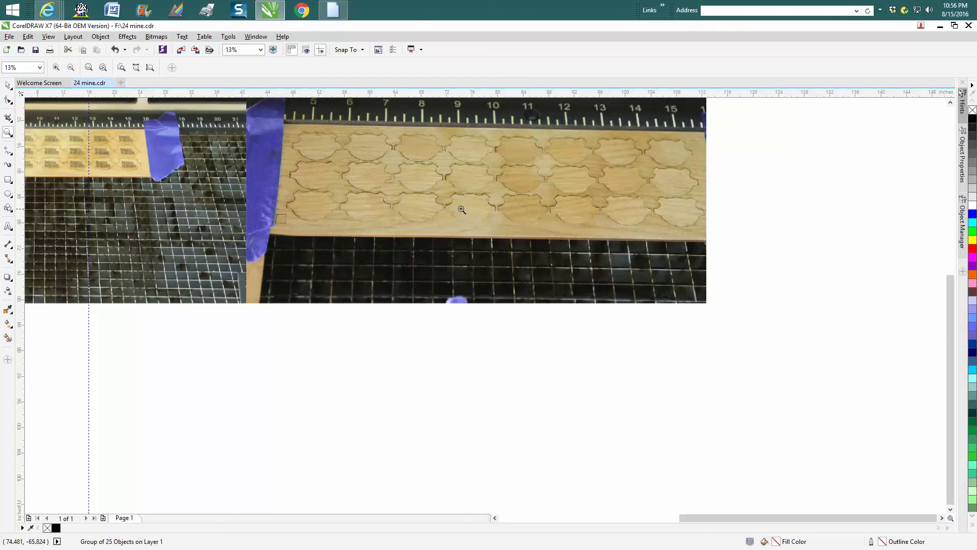
right_click(481, 202)
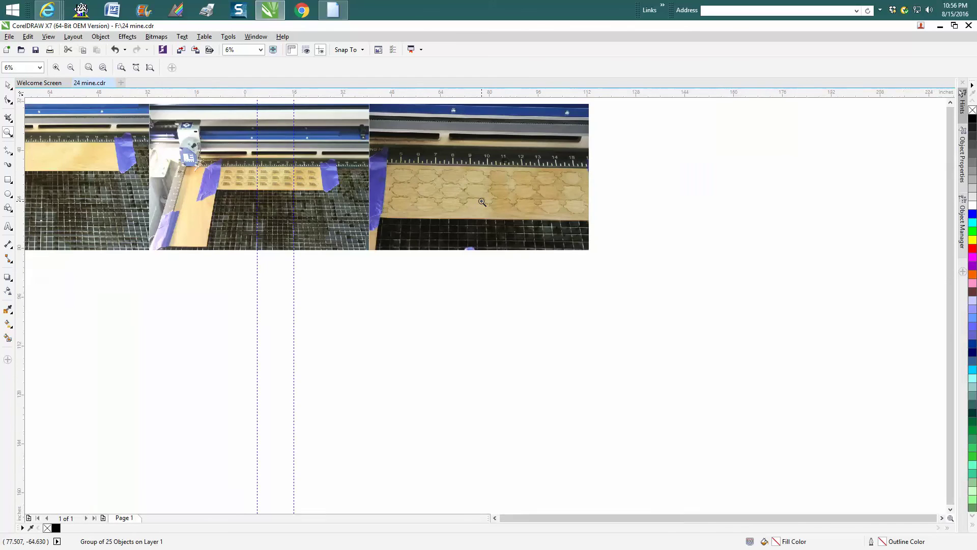
right_click(481, 201)
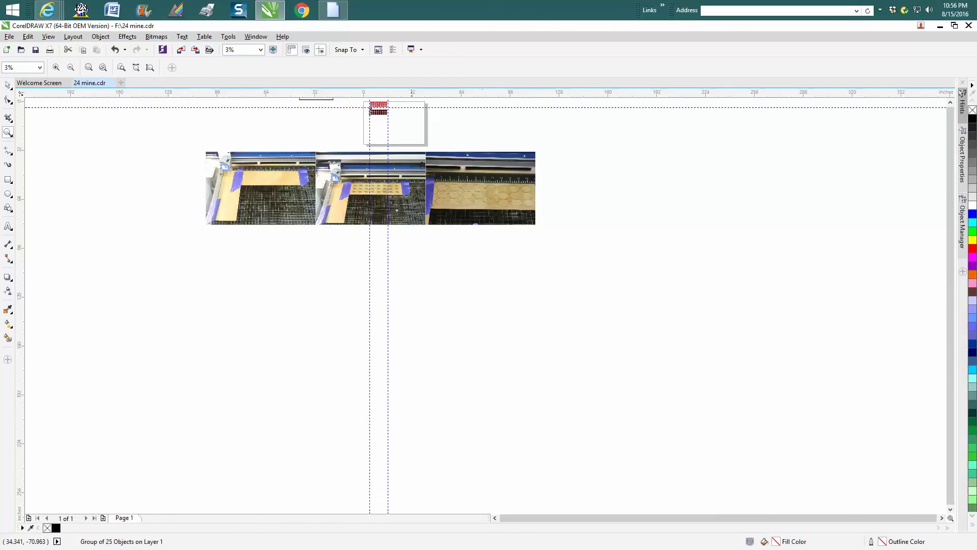
right_click(352, 172)
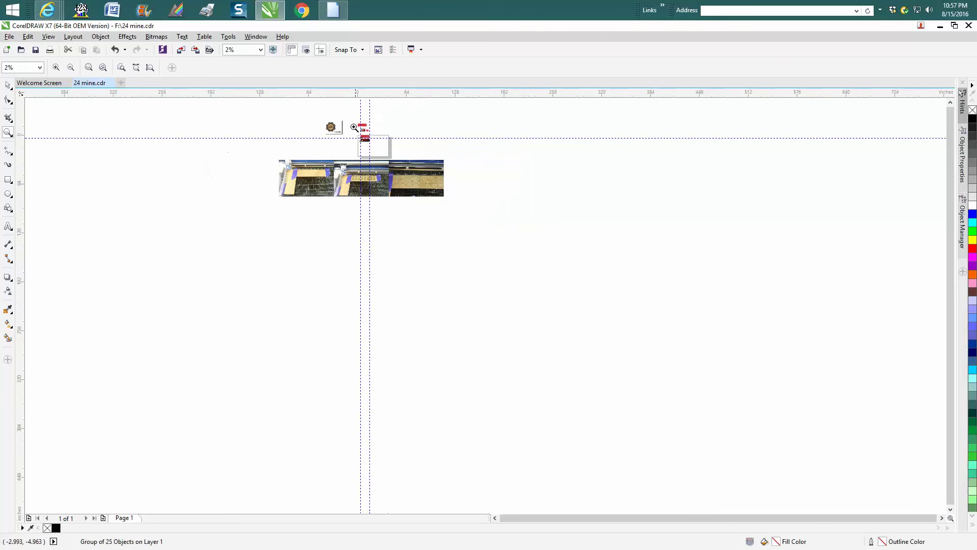
drag(363, 139, 360, 137)
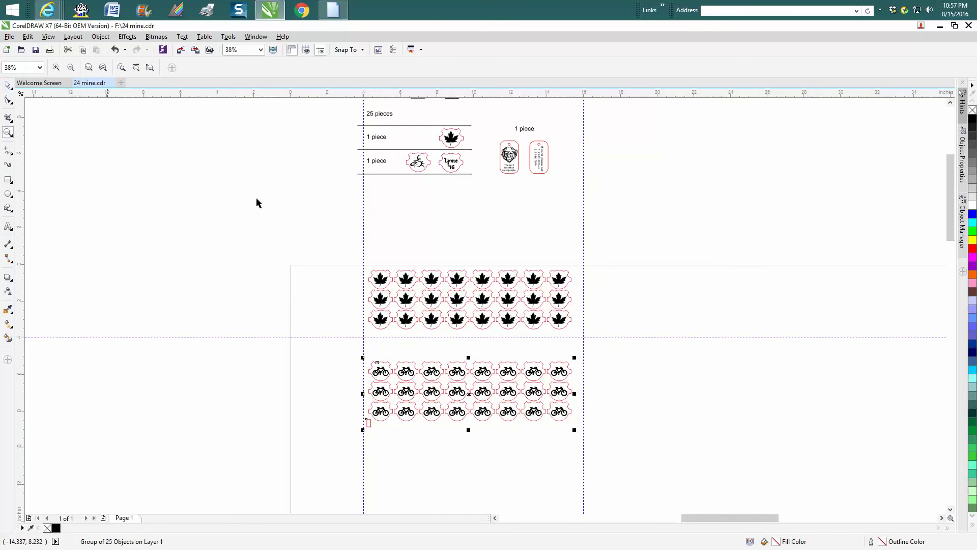
key(space)
click(415, 170)
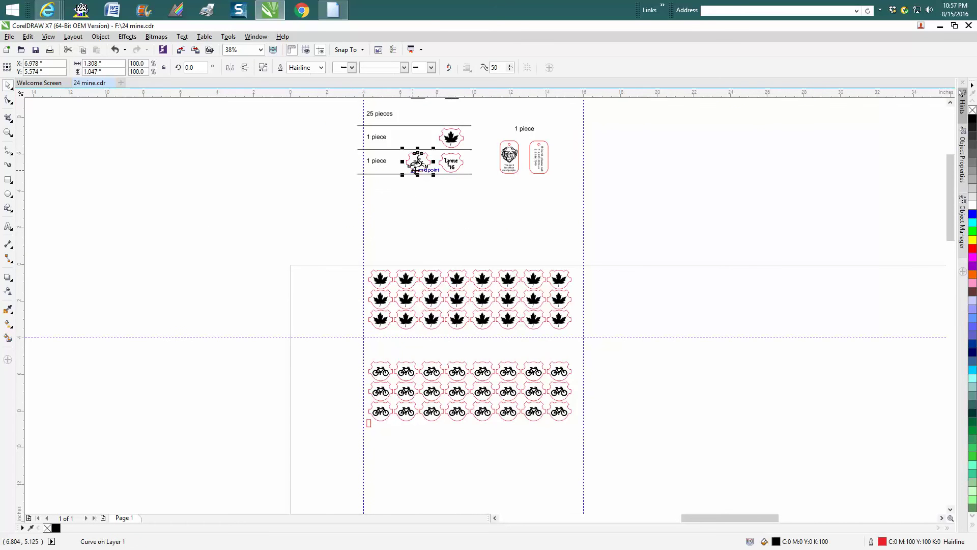